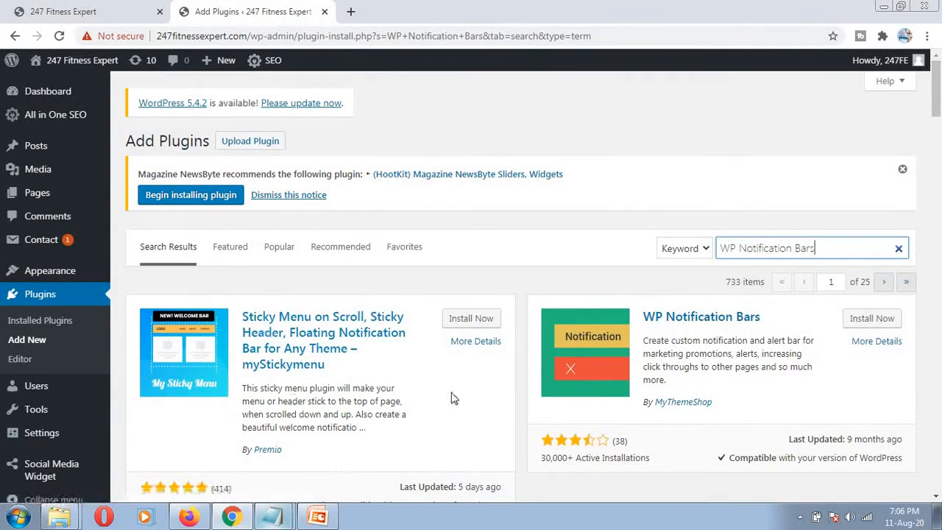
Install and activate the WP Notification Bars plugin by MyThemeShop
scroll(452, 401, "down", 3)
scroll(516, 434, "up", 3)
left_click(883, 322)
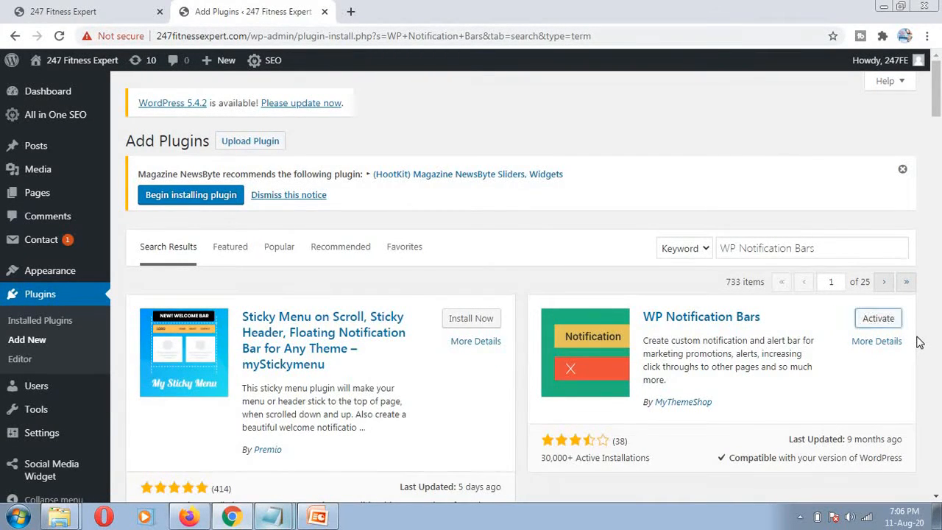
left_click(878, 321)
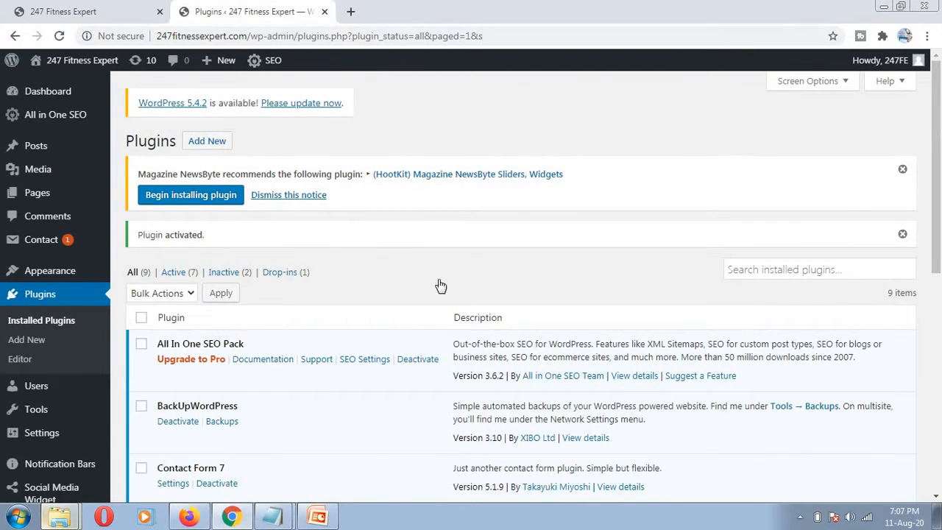
Start a new notification bar from the newly activated plugin
scroll(437, 284, "down", 3)
mouse_move(58, 429)
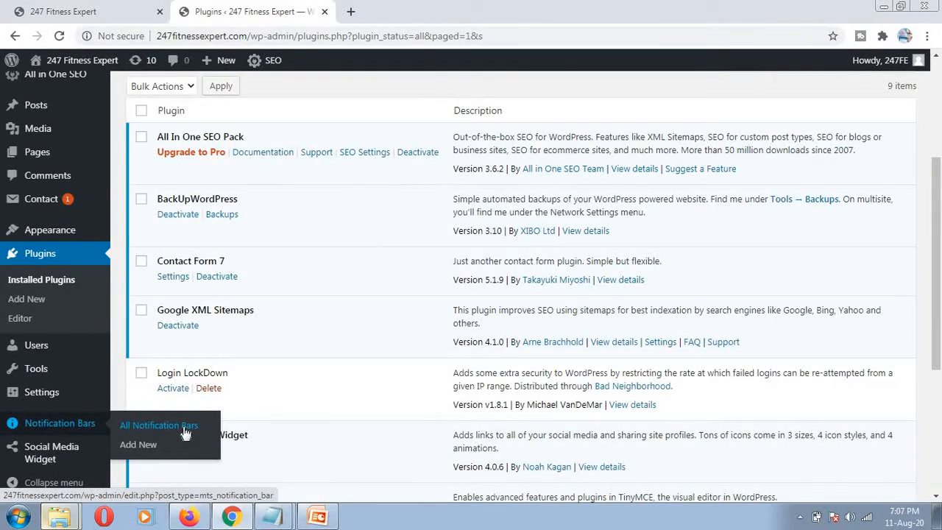
left_click(141, 446)
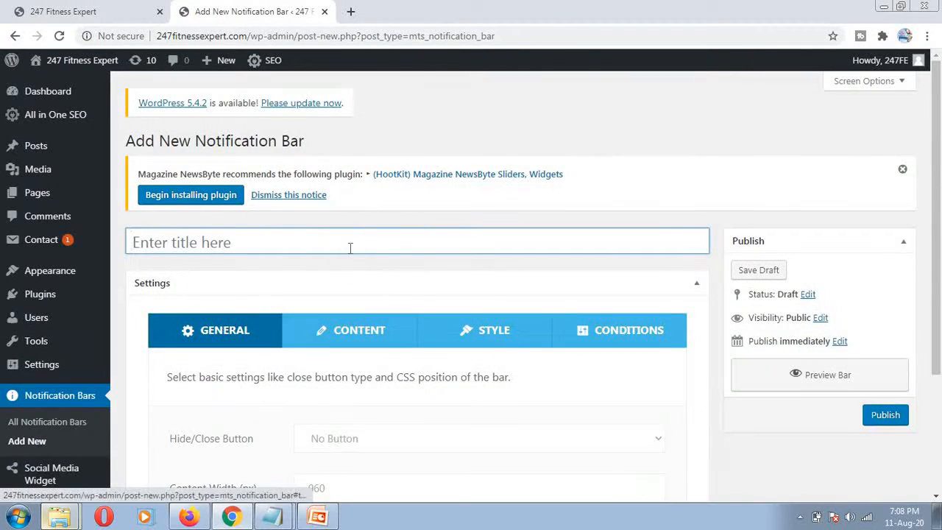
scroll(549, 391, "down", 2)
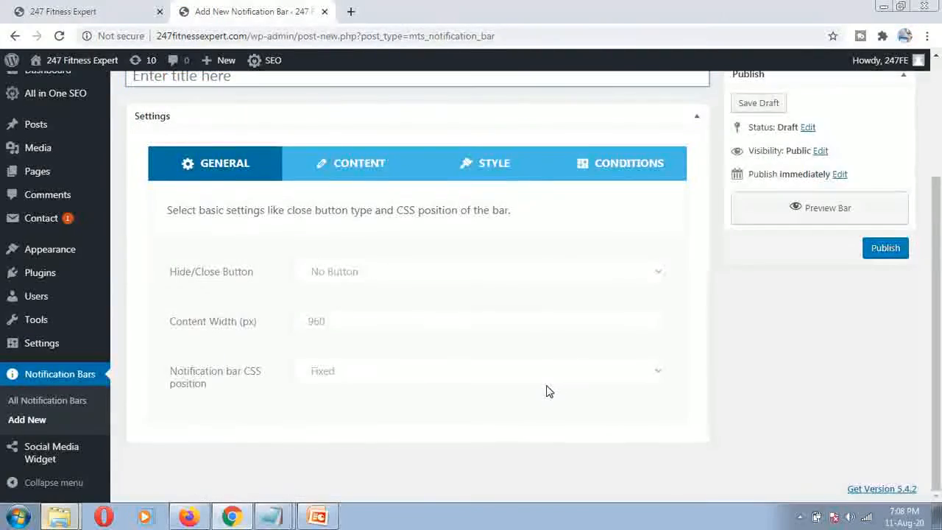
scroll(547, 391, "up", 3)
left_click(376, 330)
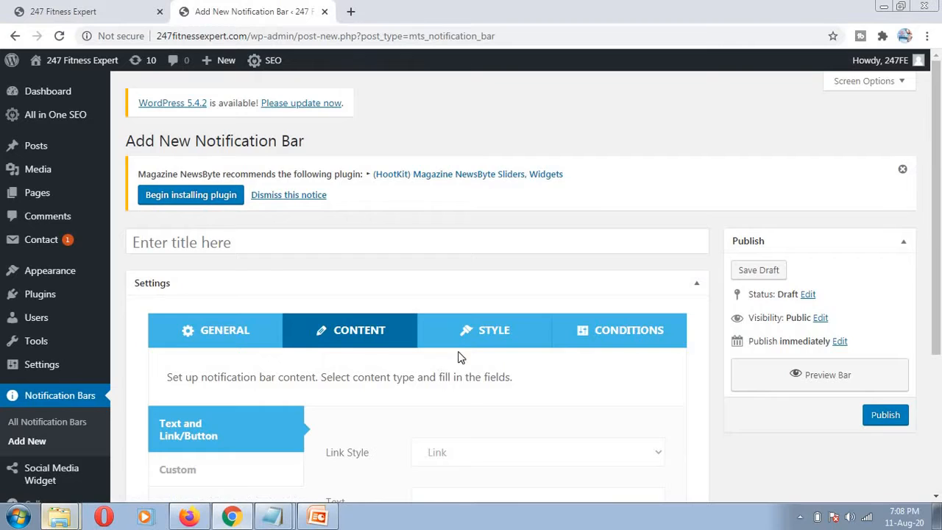
scroll(459, 358, "down", 3)
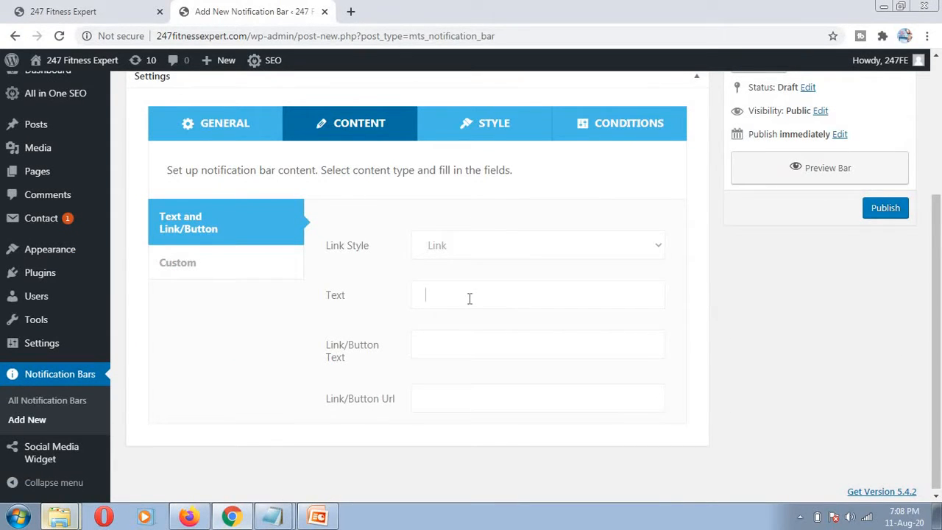
left_click(467, 349)
left_click(437, 397)
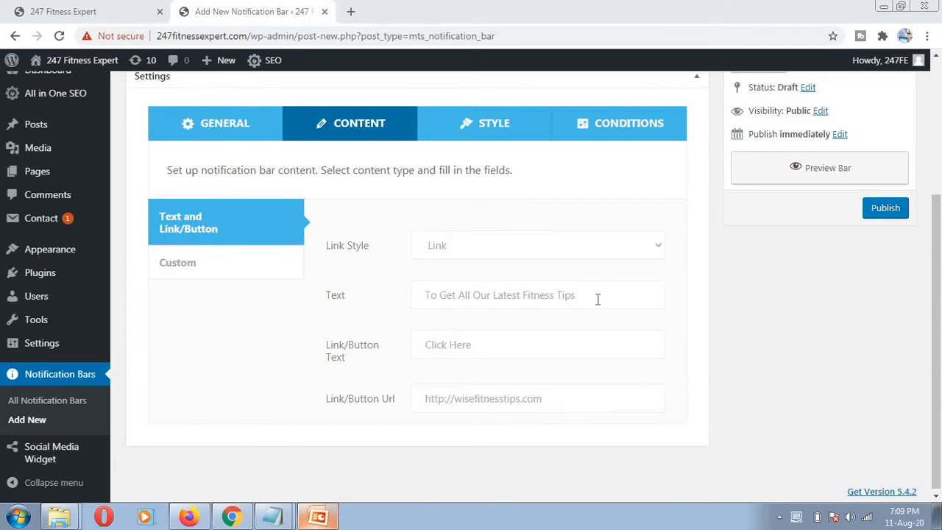
Review the notification bar's message text, link text and link URL
left_click(628, 303)
left_click_drag(614, 301, 422, 297)
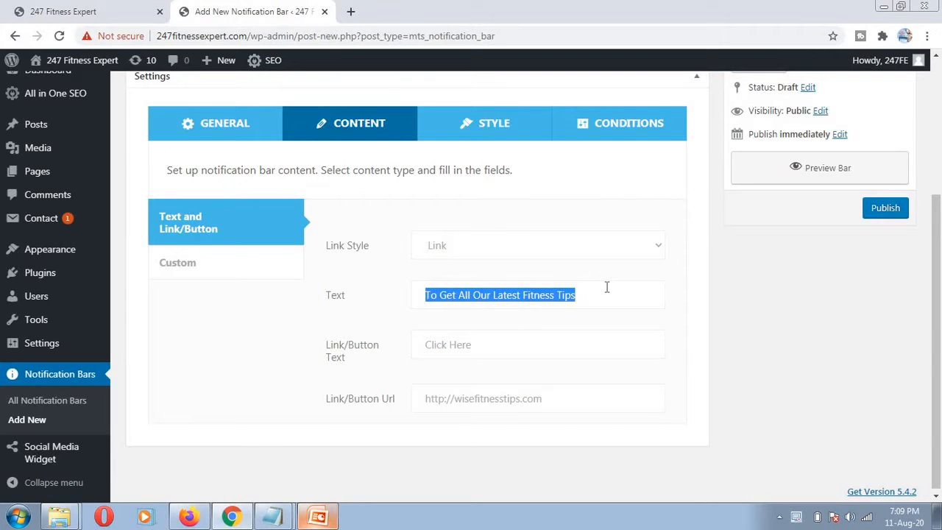
left_click(545, 345)
left_click_drag(496, 349, 425, 346)
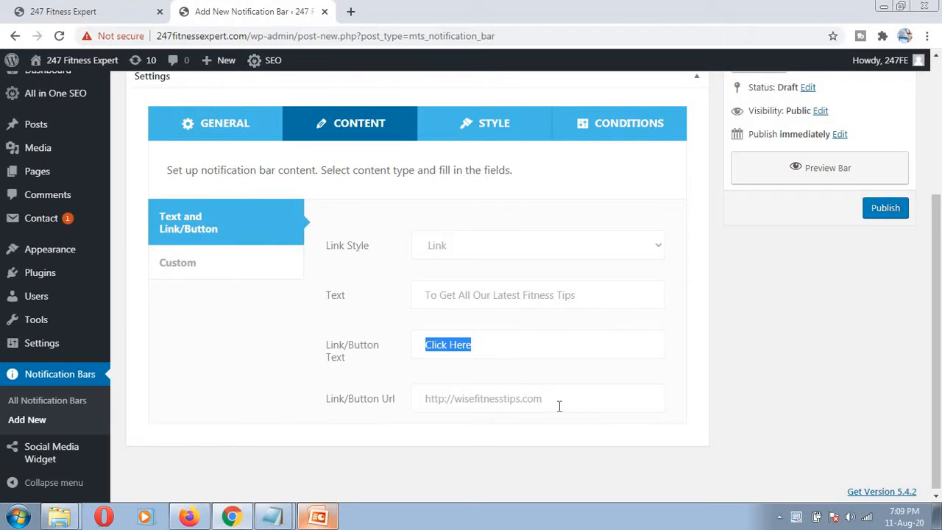
left_click(606, 409)
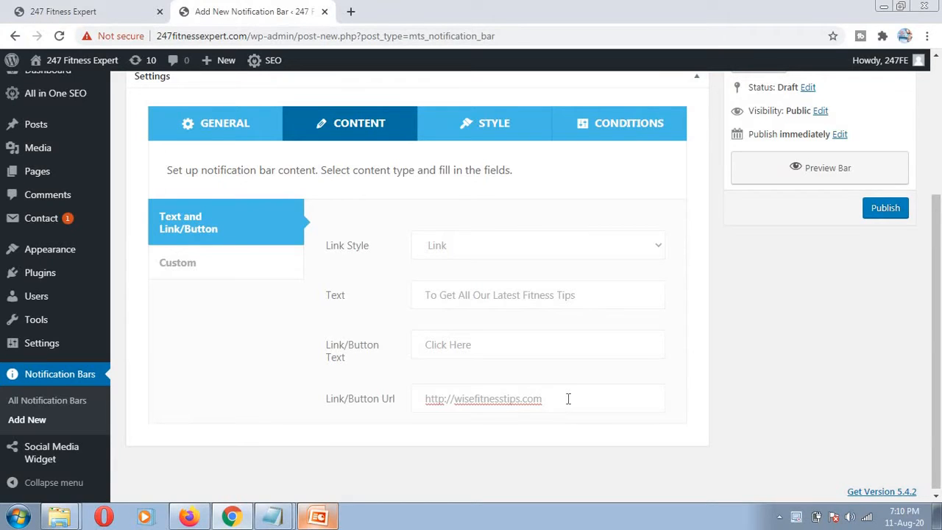
left_click(587, 296)
left_click(499, 348)
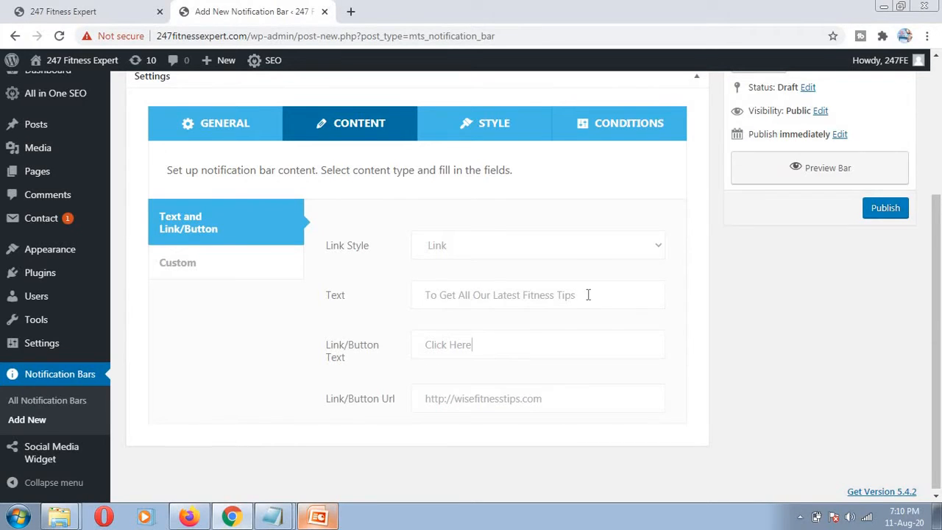
left_click_drag(468, 347, 416, 351)
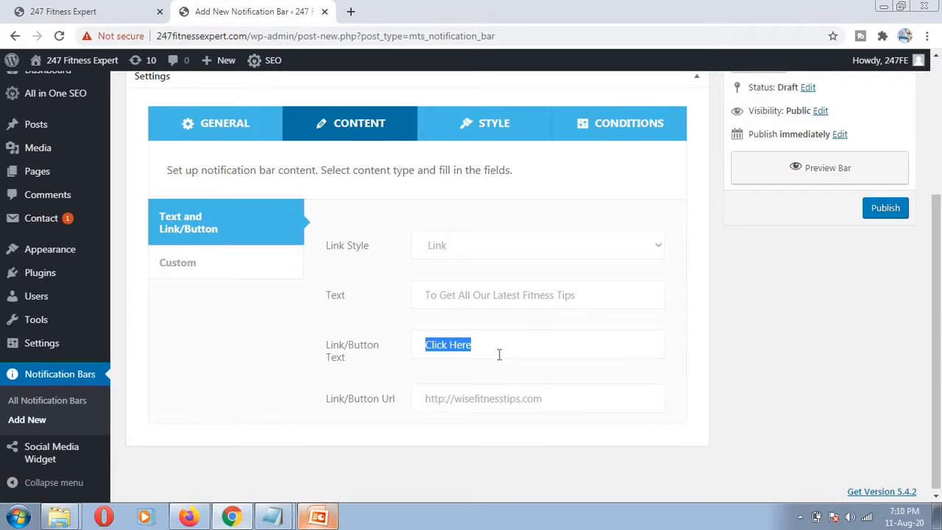
left_click(624, 298)
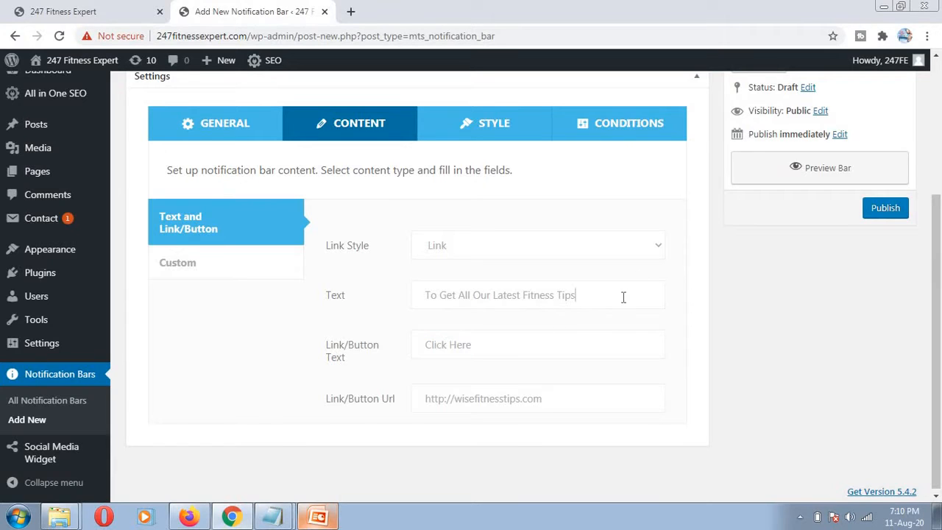
left_click_drag(576, 295, 422, 281)
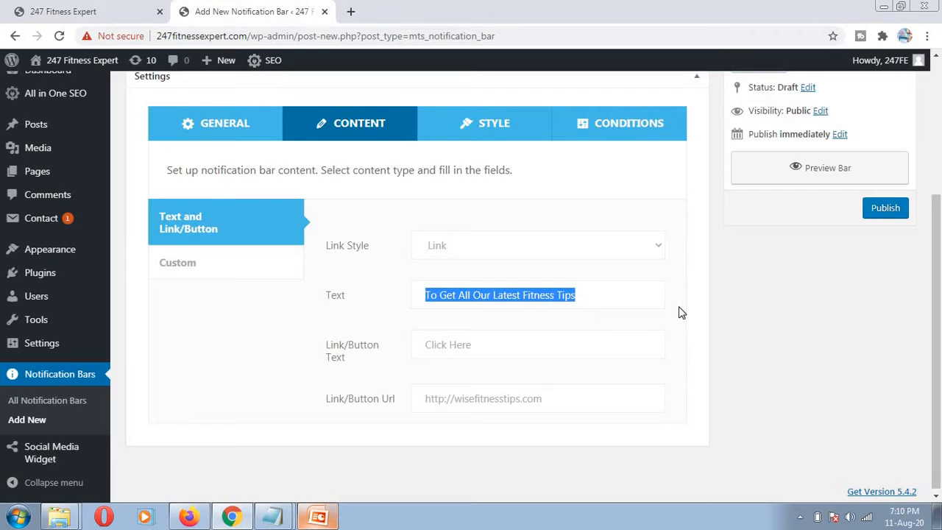
left_click(549, 347)
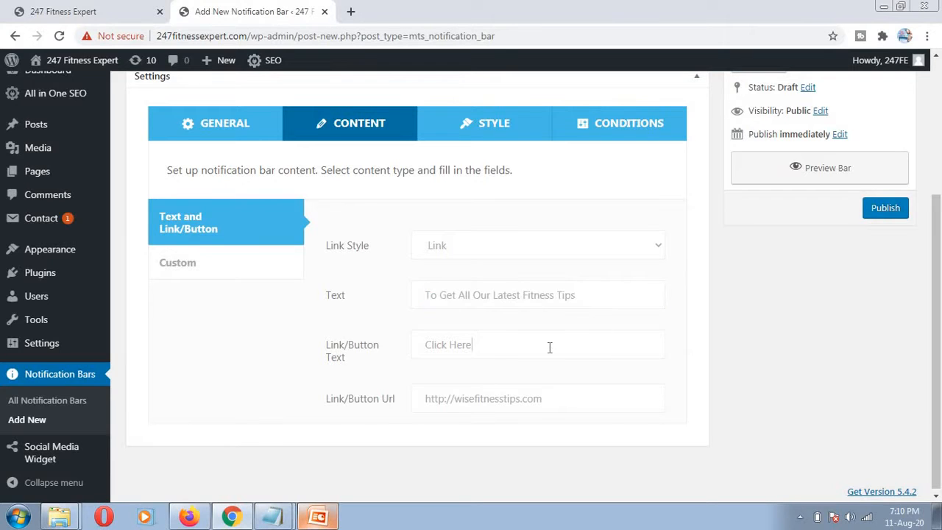
left_click_drag(541, 347, 412, 349)
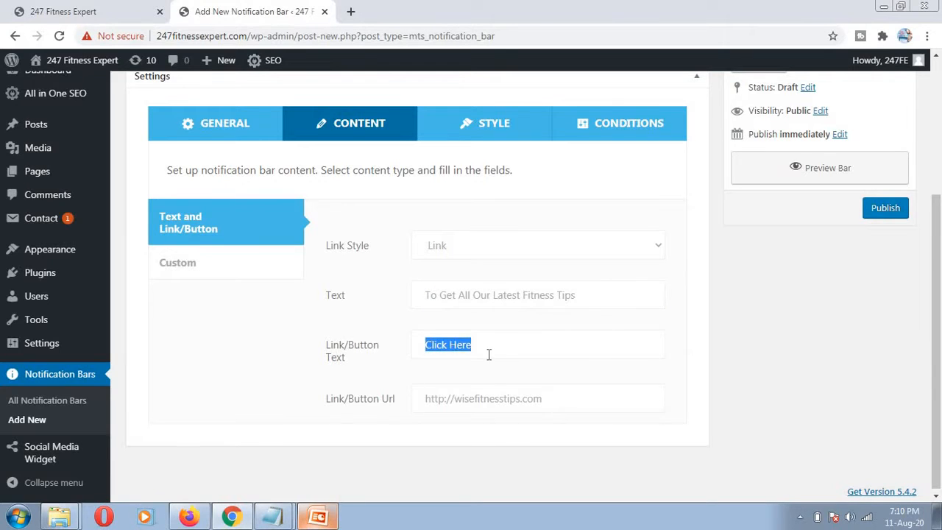
left_click_drag(575, 403, 425, 404)
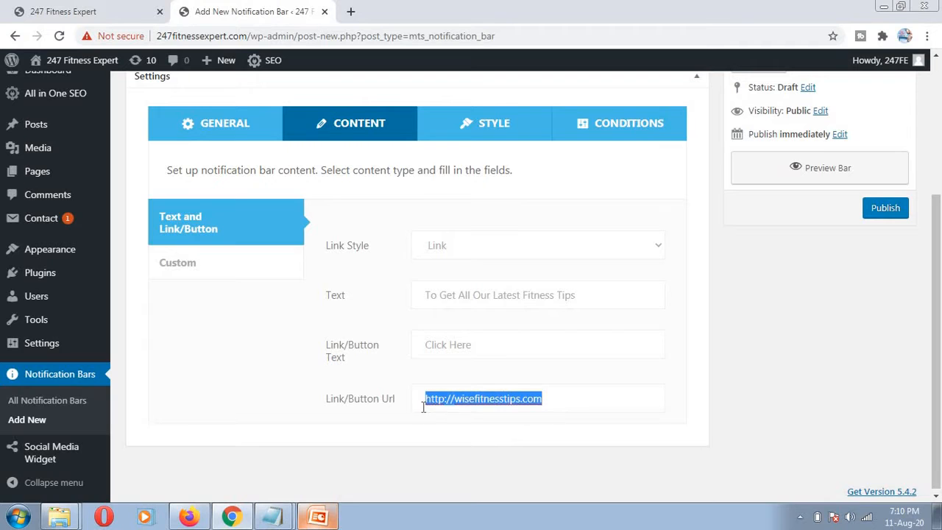
left_click(584, 386)
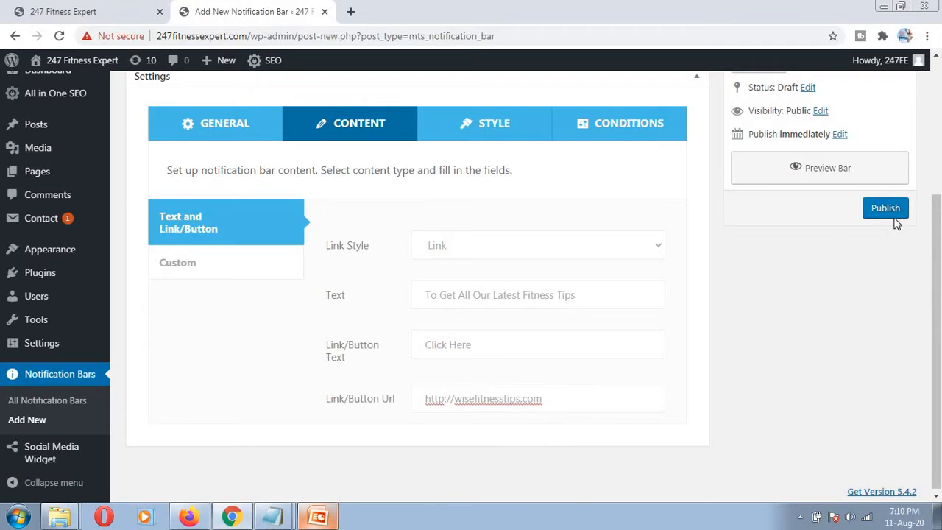
Title the notification bar "Wordpress"
scroll(789, 350, "up", 1)
scroll(790, 350, "up", 3)
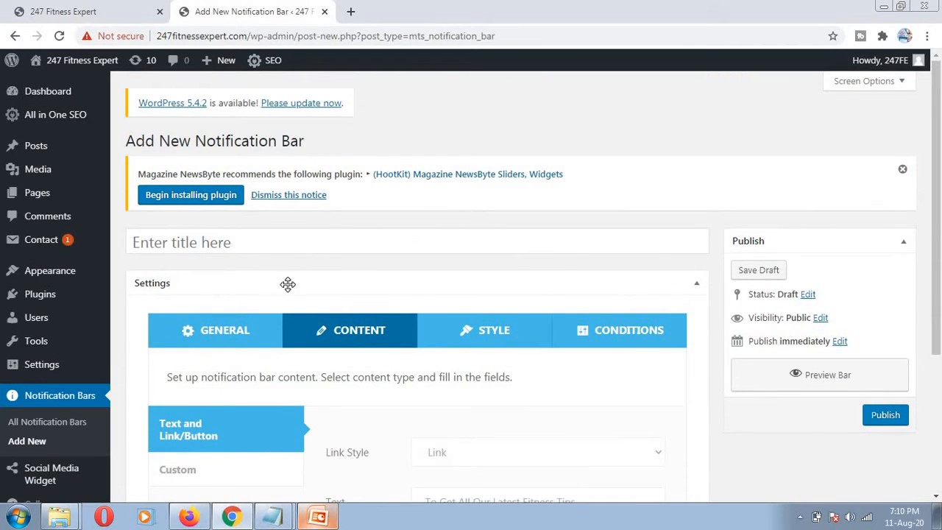
left_click(246, 254)
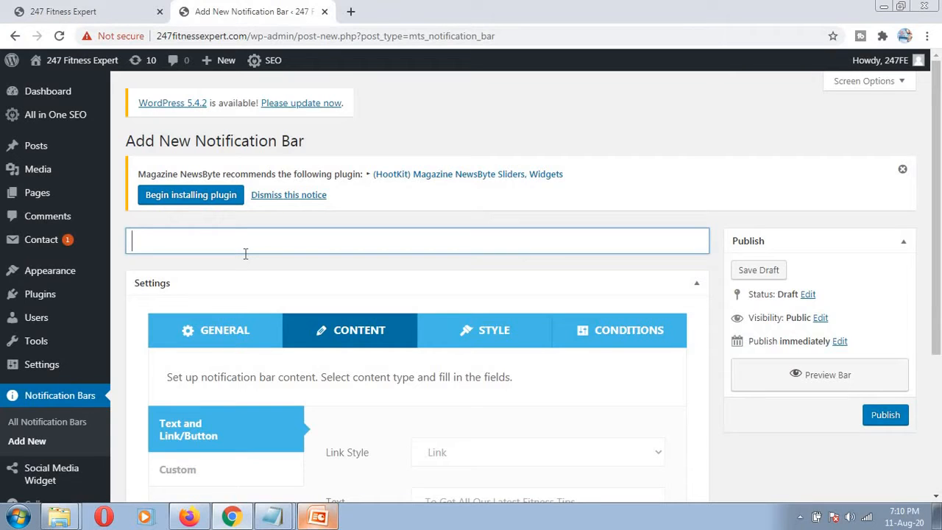
type("Wordp")
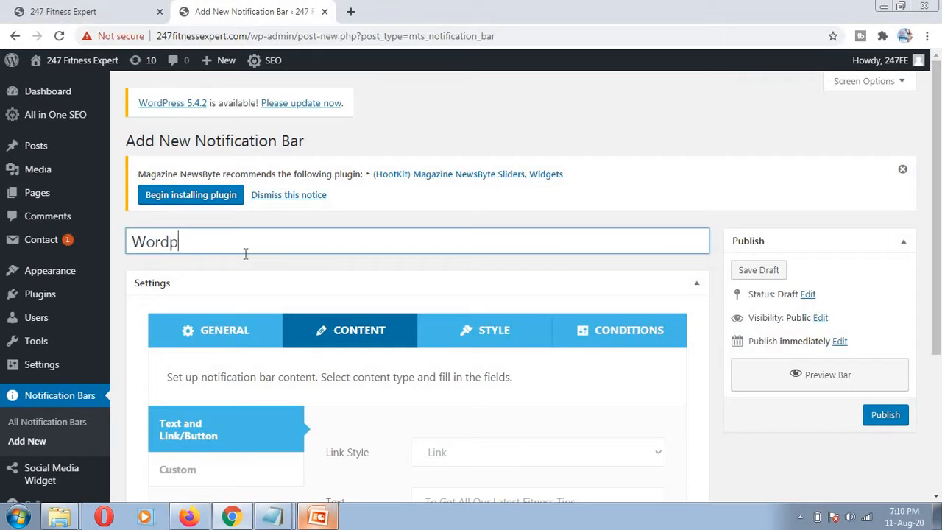
type("ress")
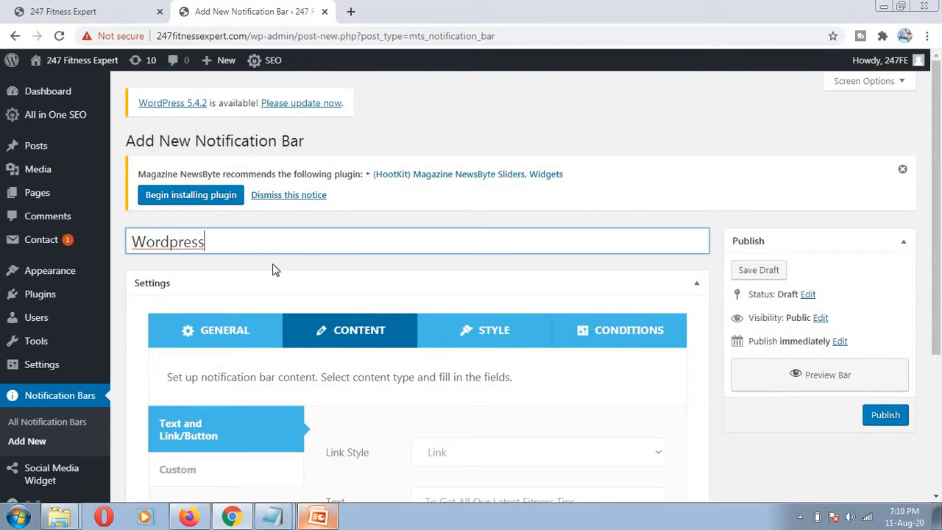
Check the available link styles and reread the bar's message, link text and URL before publishing
scroll(667, 358, "down", 3)
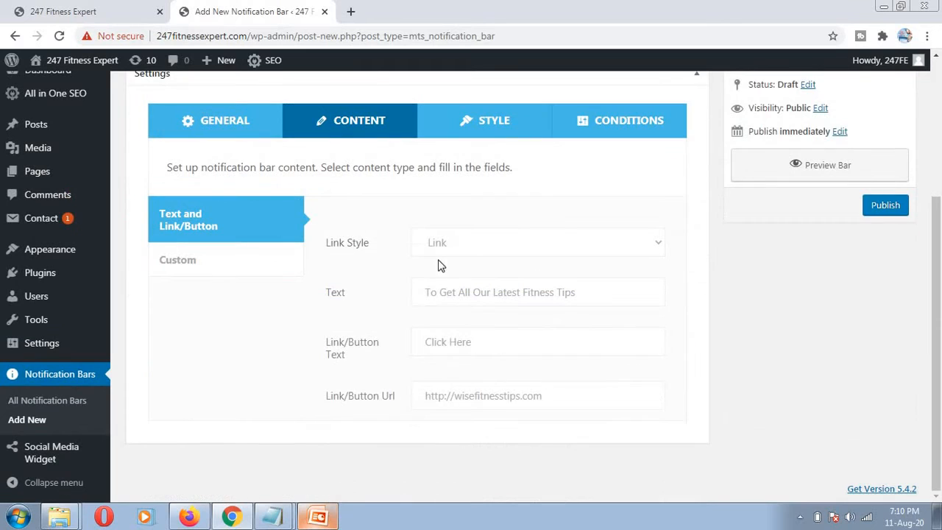
left_click(657, 248)
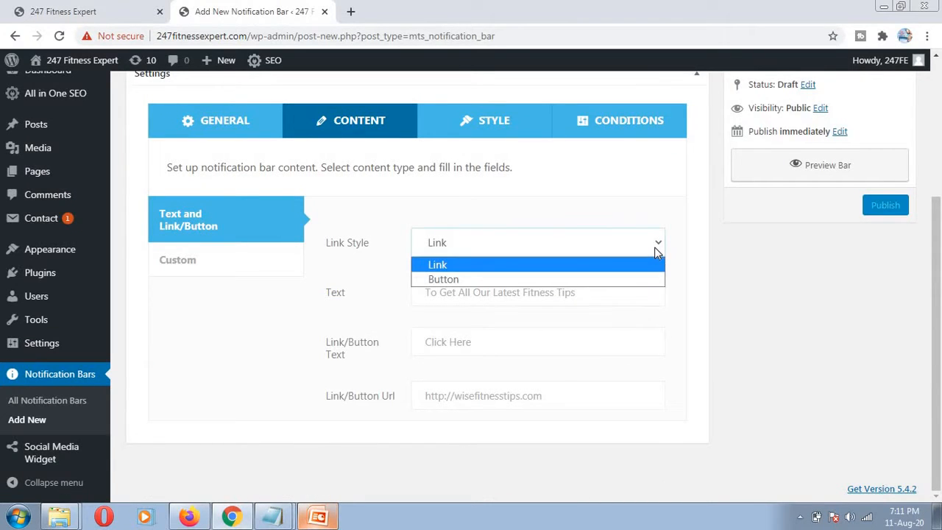
left_click(656, 245)
left_click(615, 294)
left_click_drag(629, 295, 425, 293)
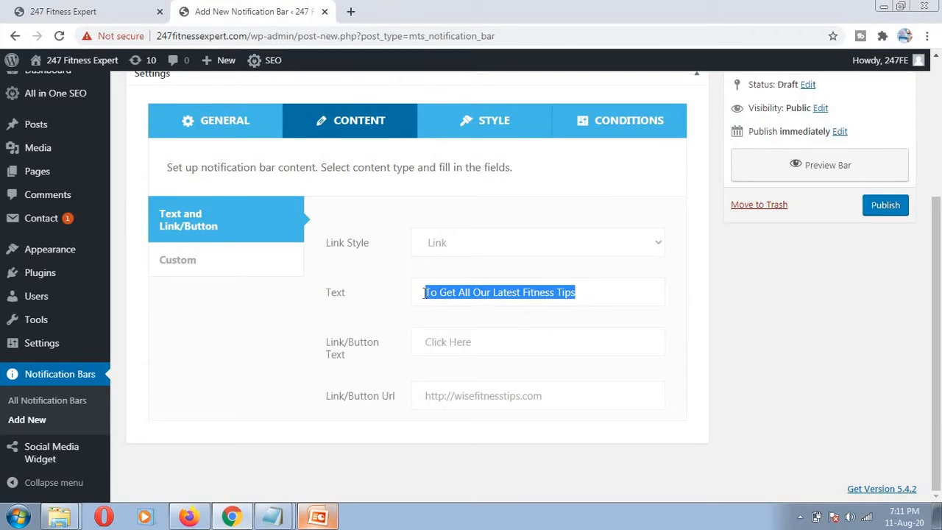
left_click_drag(523, 348, 416, 348)
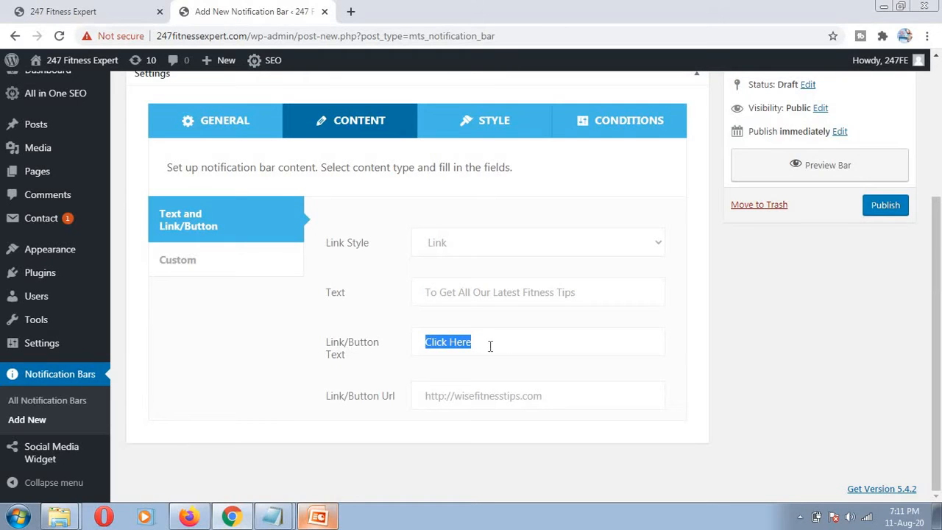
left_click_drag(410, 346, 508, 341)
left_click_drag(574, 397, 428, 402)
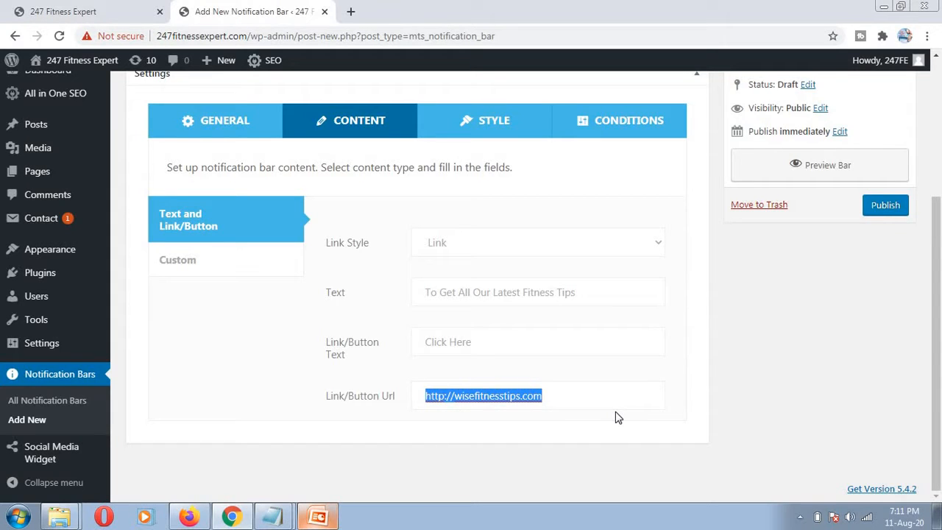
Publish the notification bar
left_click(585, 396)
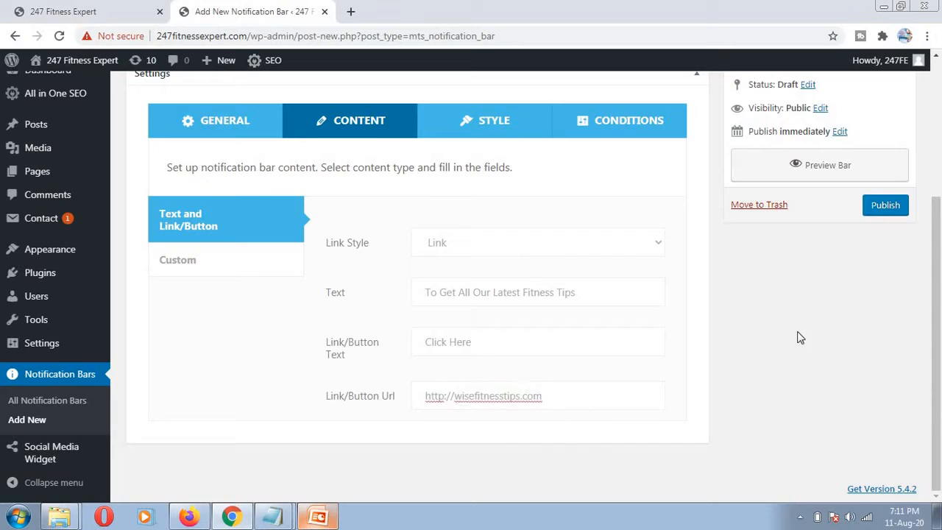
left_click(894, 218)
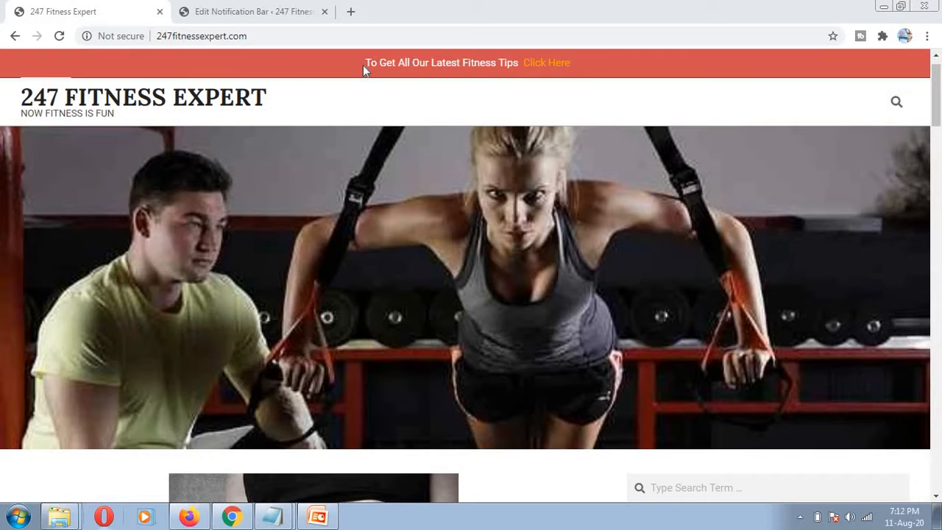
Examine the notification bar on the site's home page, including its message, its link and its behaviour while the page scrolls
left_click_drag(365, 63, 521, 67)
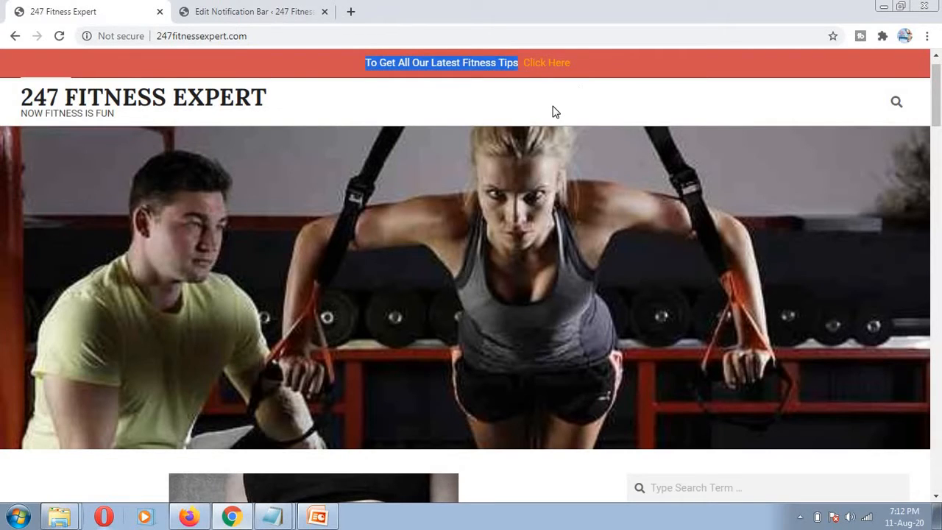
scroll(554, 256, "down", 8)
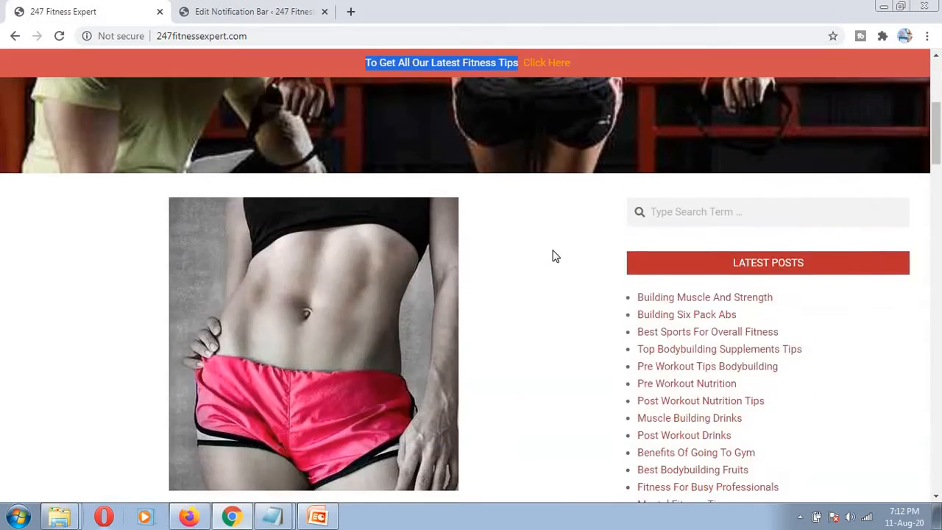
scroll(556, 257, "down", 6)
scroll(553, 256, "up", 15)
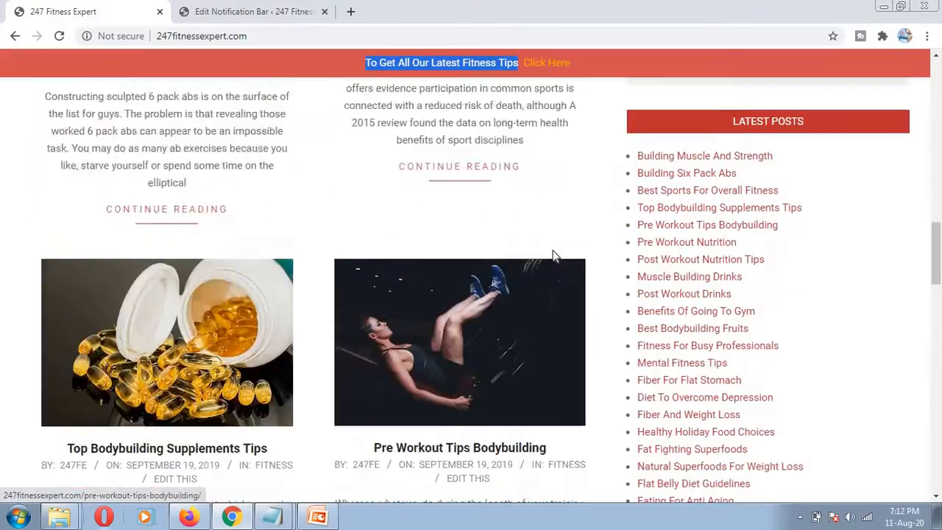
scroll(554, 256, "up", 3)
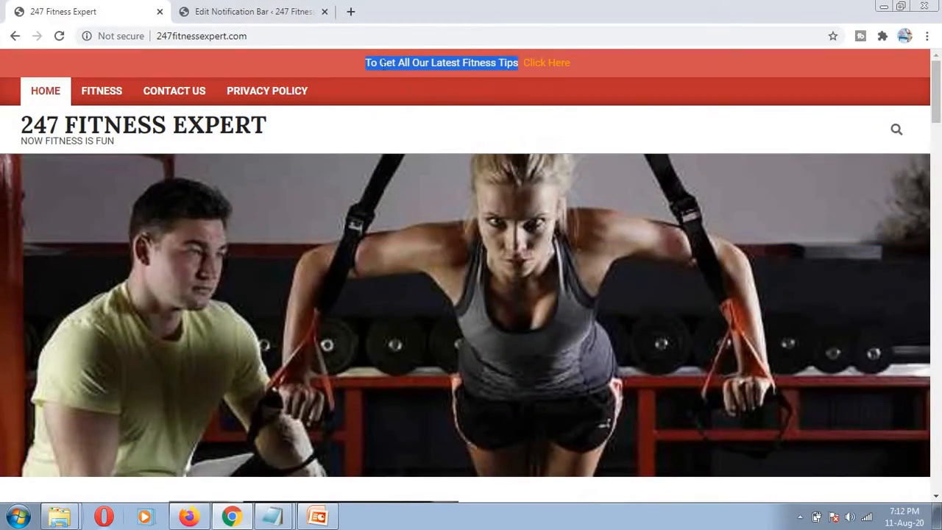
left_click(406, 111)
left_click_drag(366, 62, 521, 63)
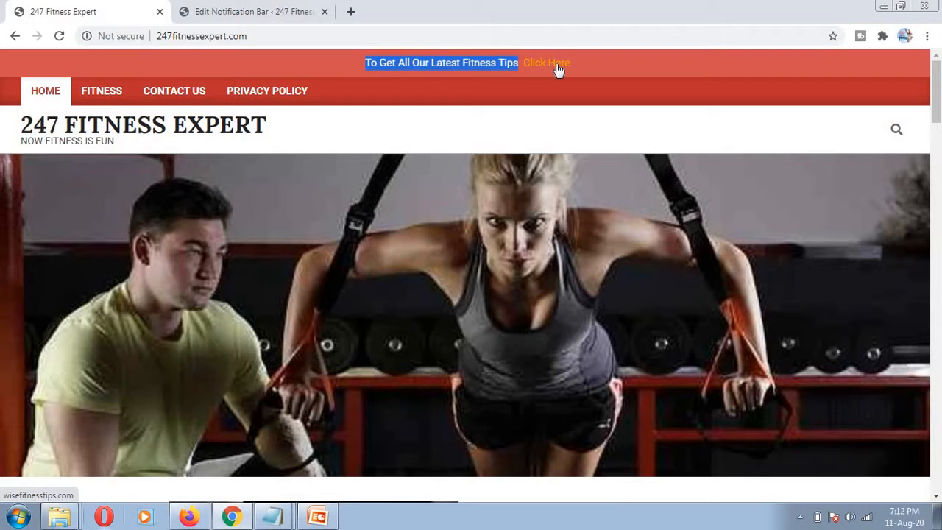
Test the notification bar's "Click Here" link, return to the home page and reread the bar's message and link text
left_click(559, 69)
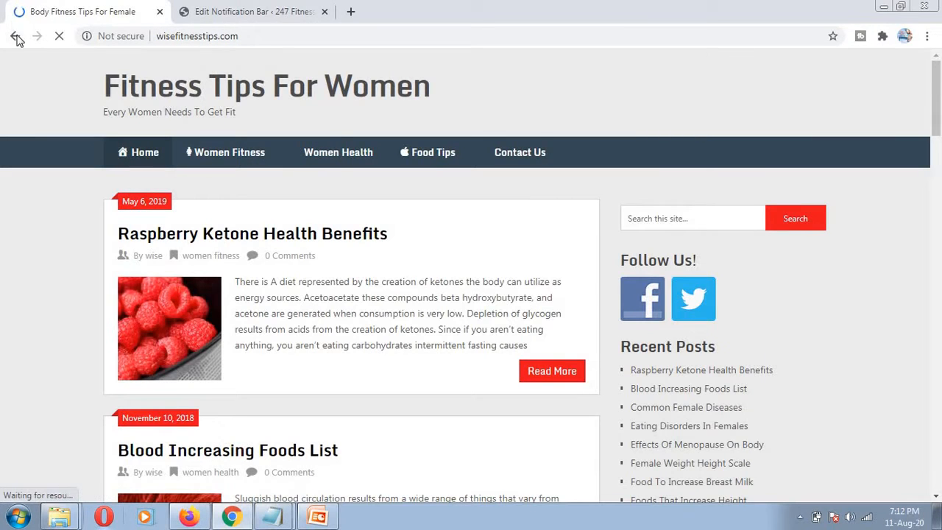
left_click(15, 36)
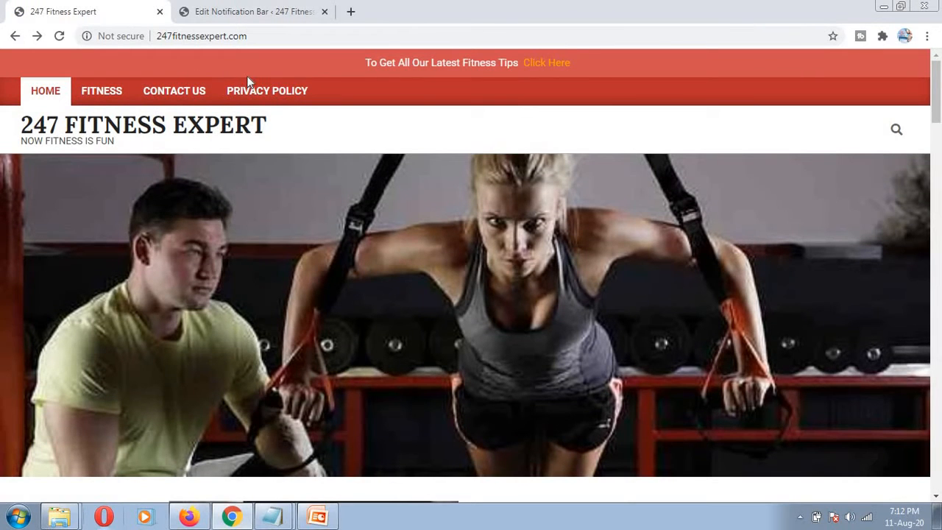
left_click_drag(357, 63, 507, 70)
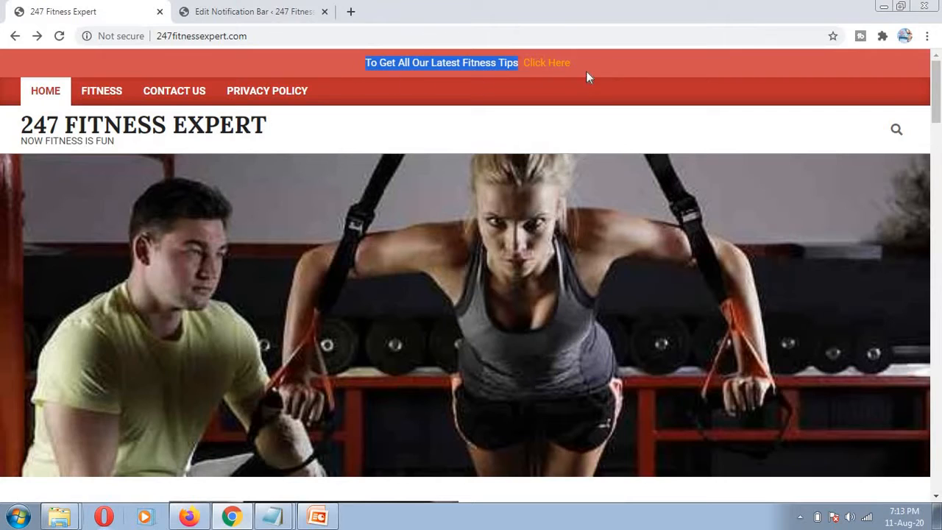
left_click_drag(365, 63, 519, 63)
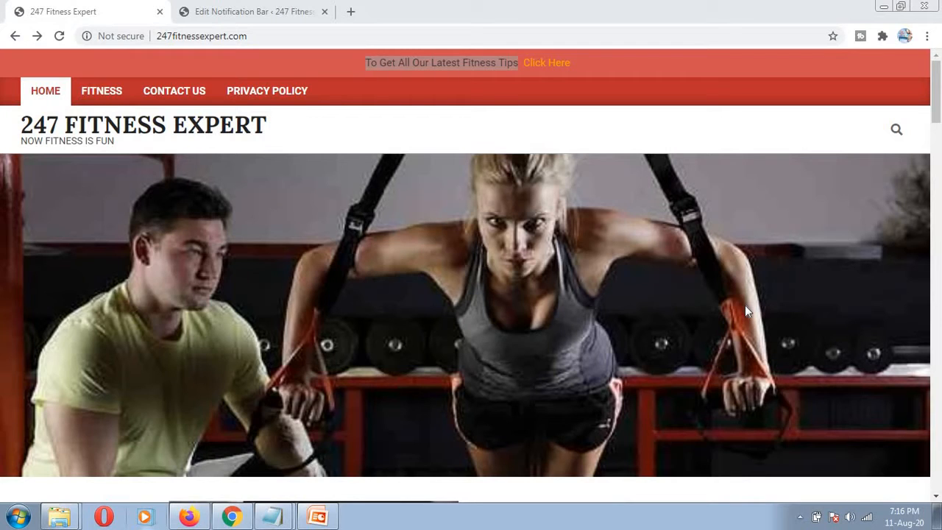
left_click(329, 49)
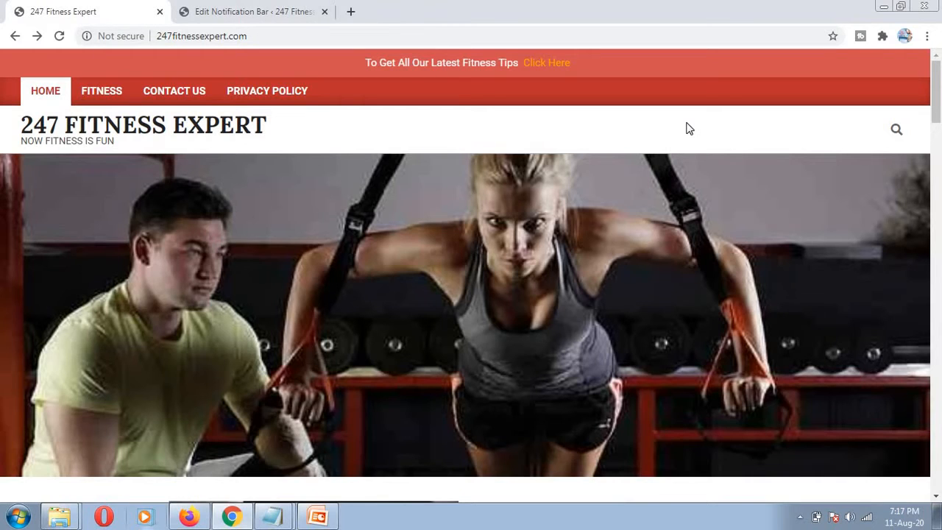
left_click_drag(366, 62, 519, 65)
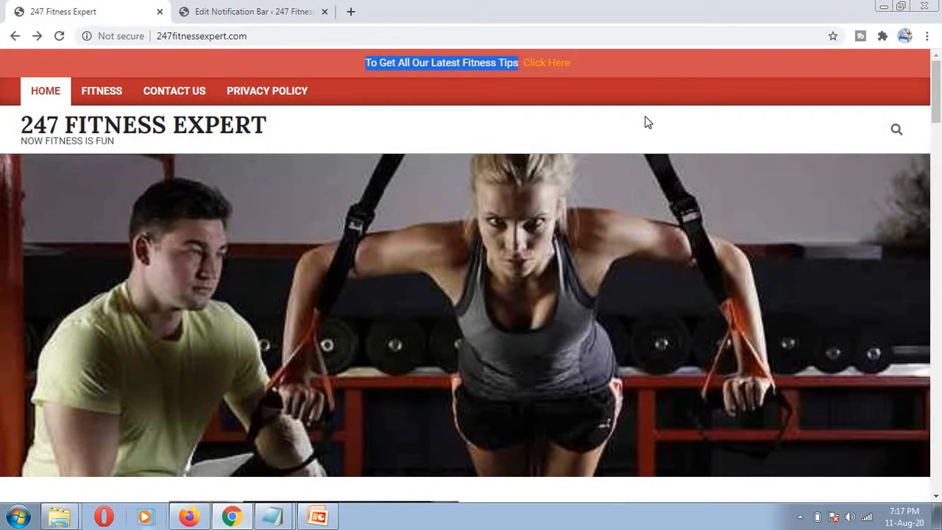
left_click_drag(631, 64, 522, 62)
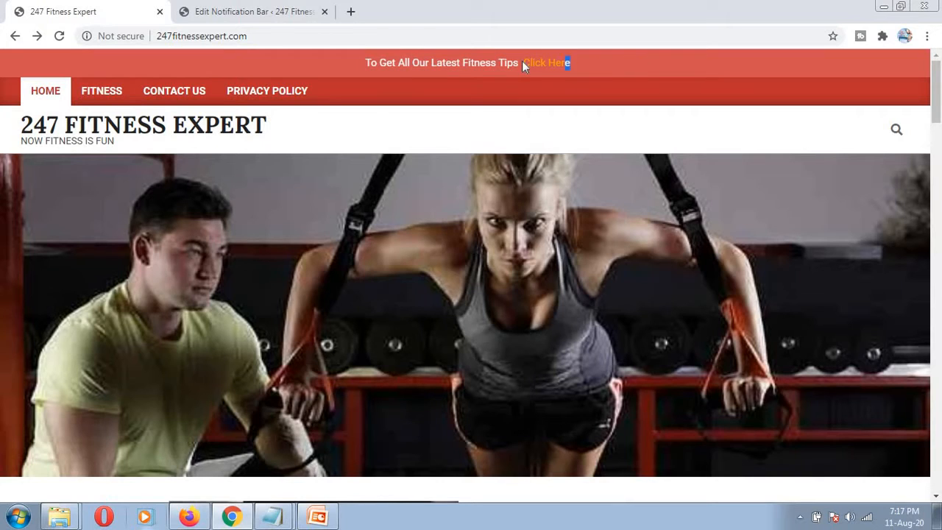
left_click(543, 132)
Review the message text, link text and link URL in the notification bar's content settings on its edit page
key("ctrl+Tab")
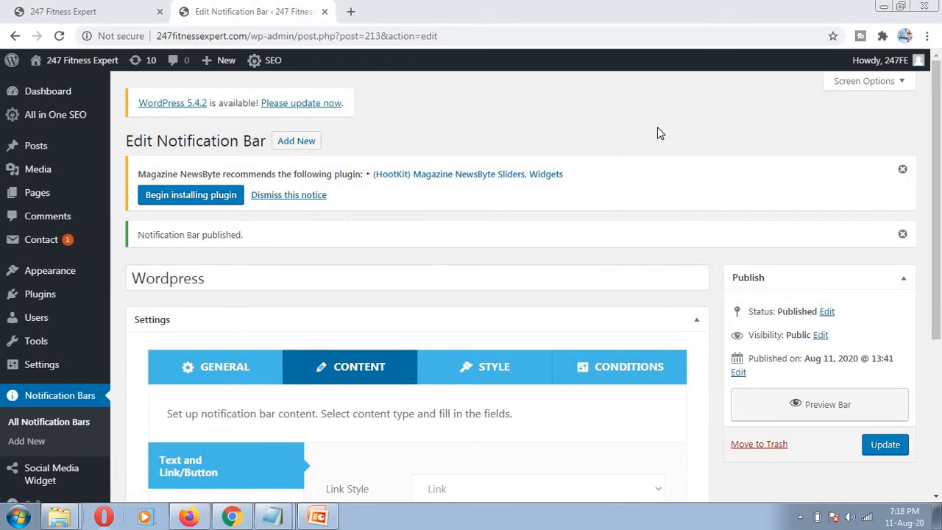
scroll(612, 275, "down", 2)
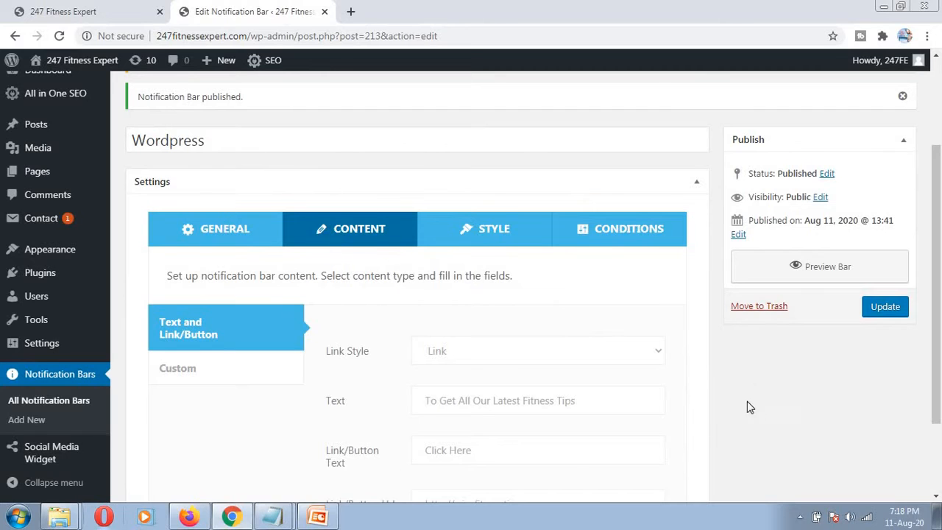
scroll(786, 365, "down", 1)
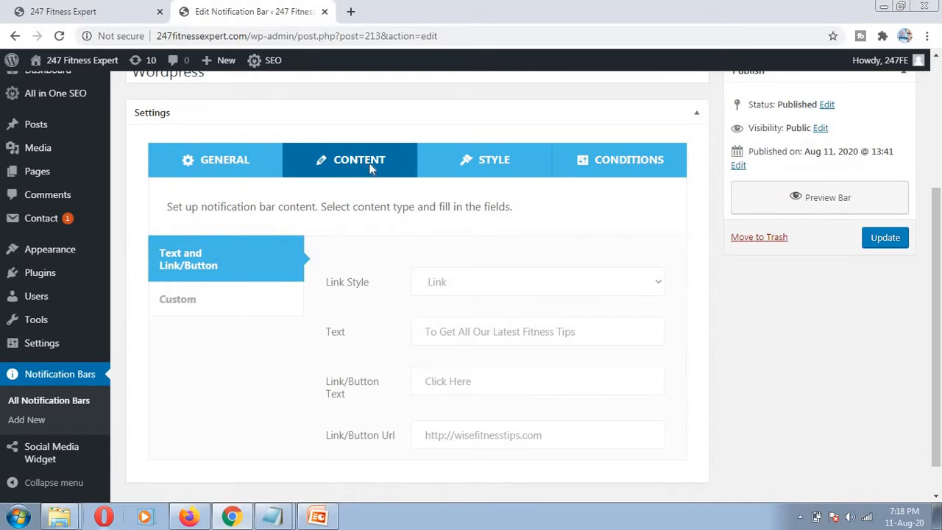
left_click(604, 332)
scroll(565, 353, "up", 2)
scroll(565, 363, "down", 3)
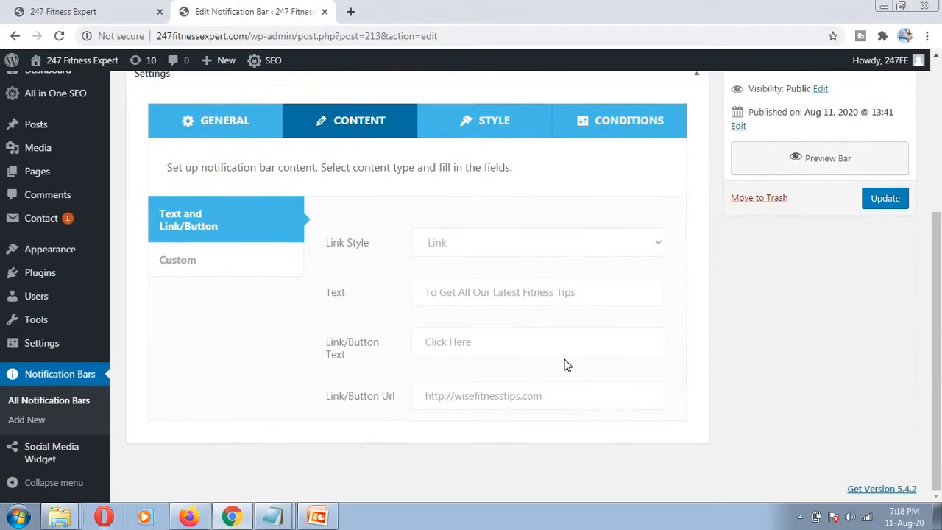
left_click_drag(600, 292, 421, 291)
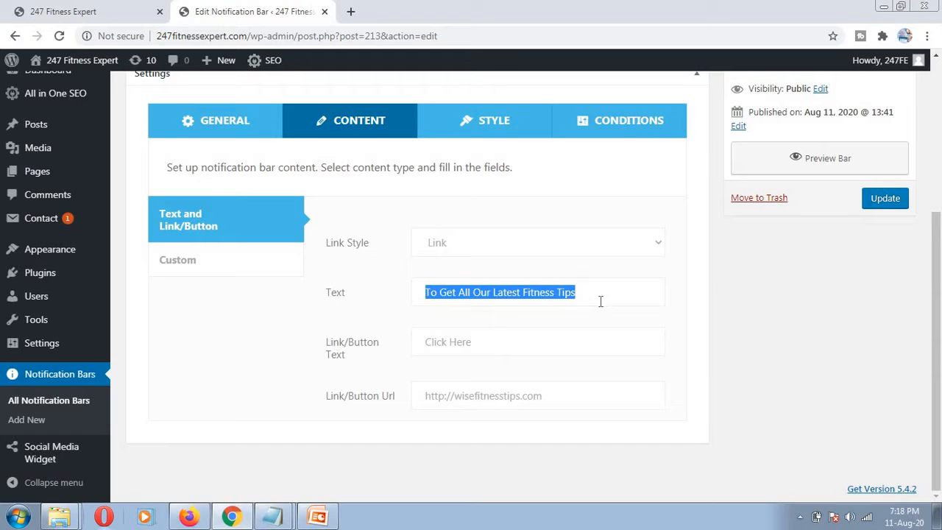
left_click(586, 293)
left_click(424, 298, "shift")
left_click(492, 344)
left_click(424, 346, "shift")
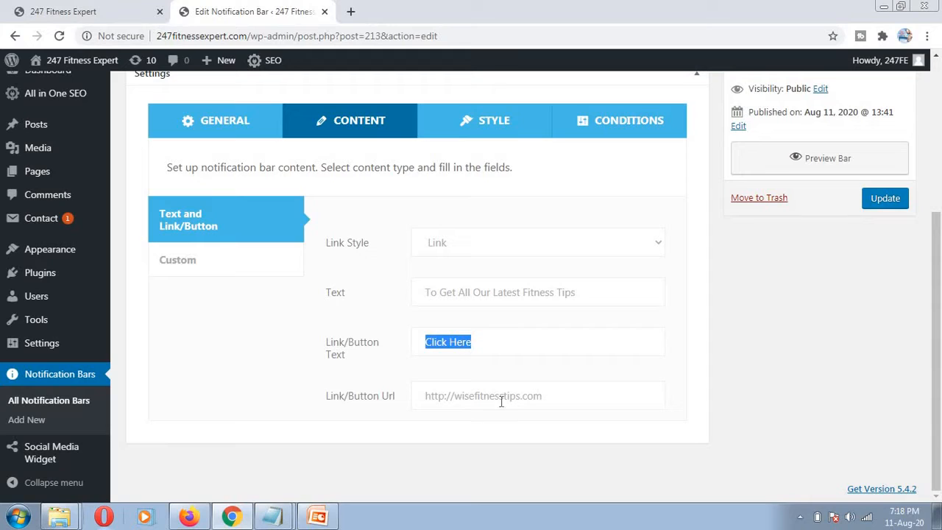
left_click_drag(570, 399, 407, 416)
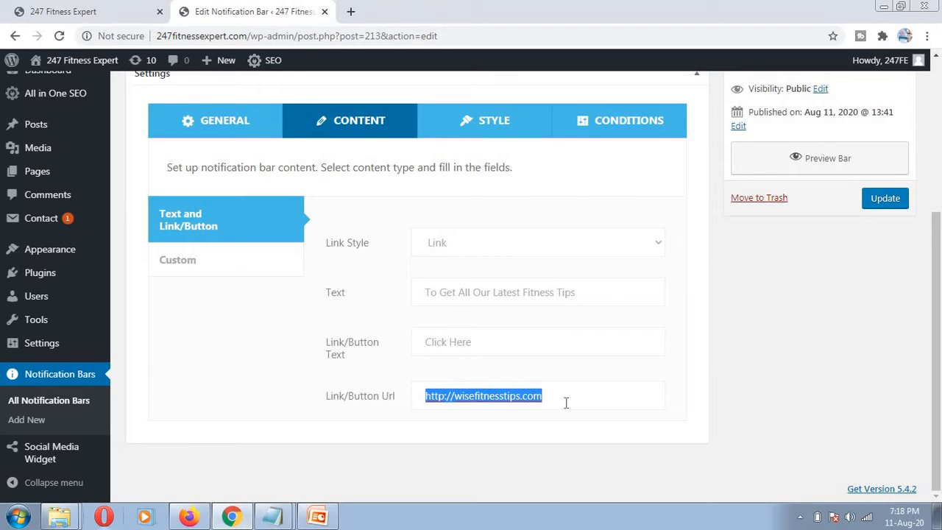
left_click(562, 399)
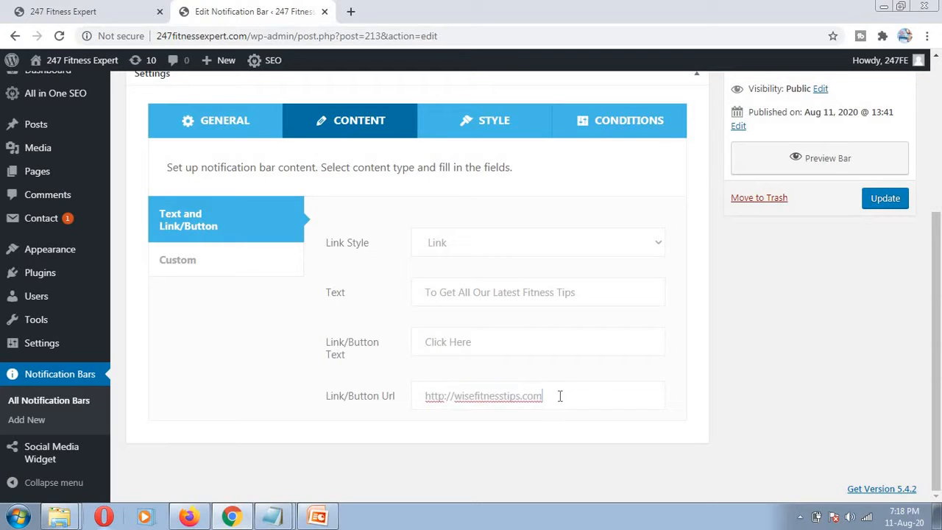
triple_click(574, 293)
left_click_drag(523, 347, 409, 347)
left_click_drag(575, 293, 404, 294)
left_click_drag(501, 341, 401, 351)
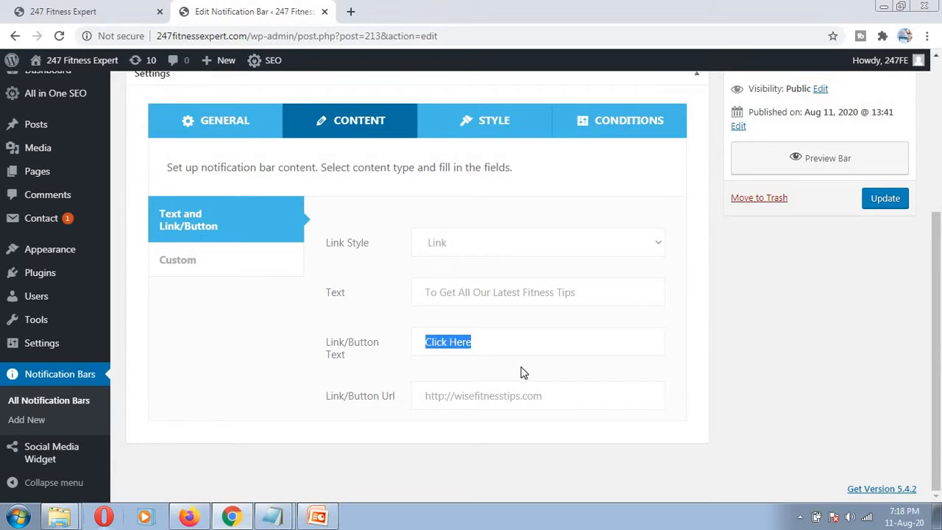
left_click_drag(562, 396, 415, 392)
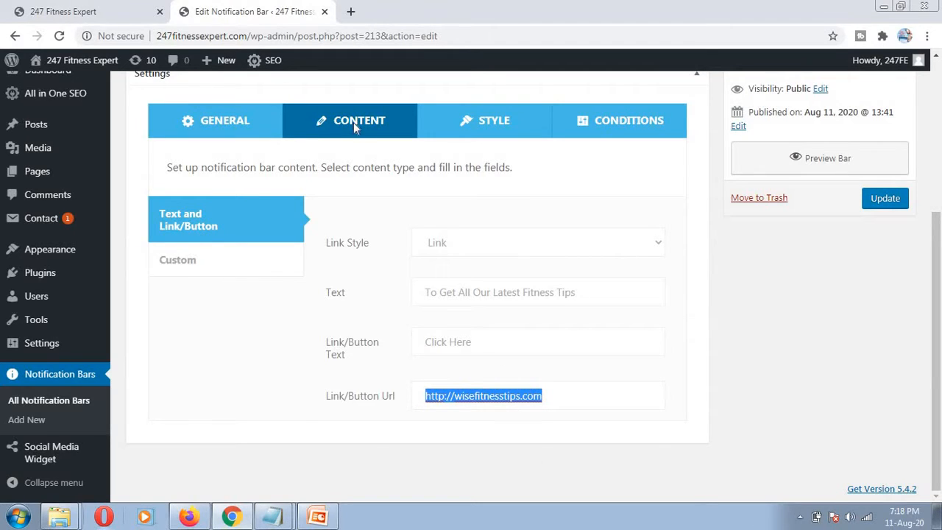
Check the notification bar's title and look over its text and link settings again
scroll(141, 183, "up", 4)
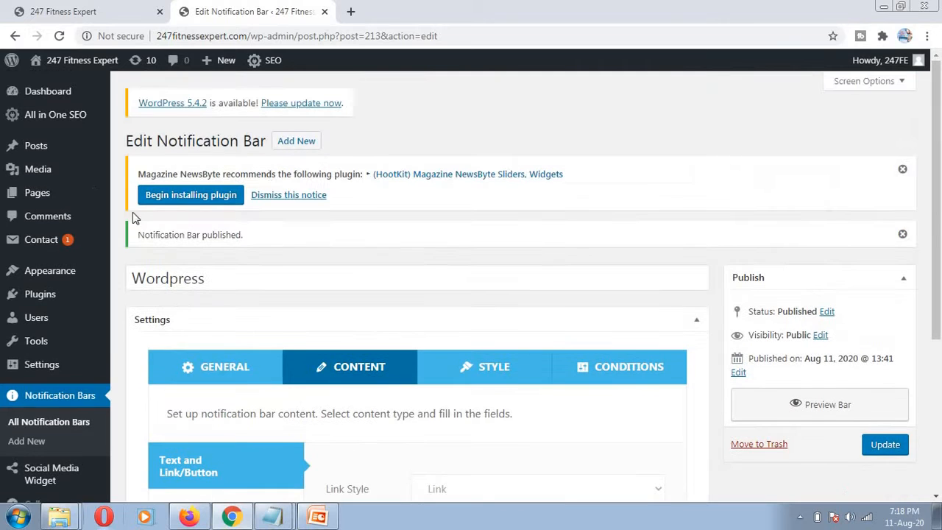
scroll(460, 258, "down", 1)
scroll(458, 256, "down", 1)
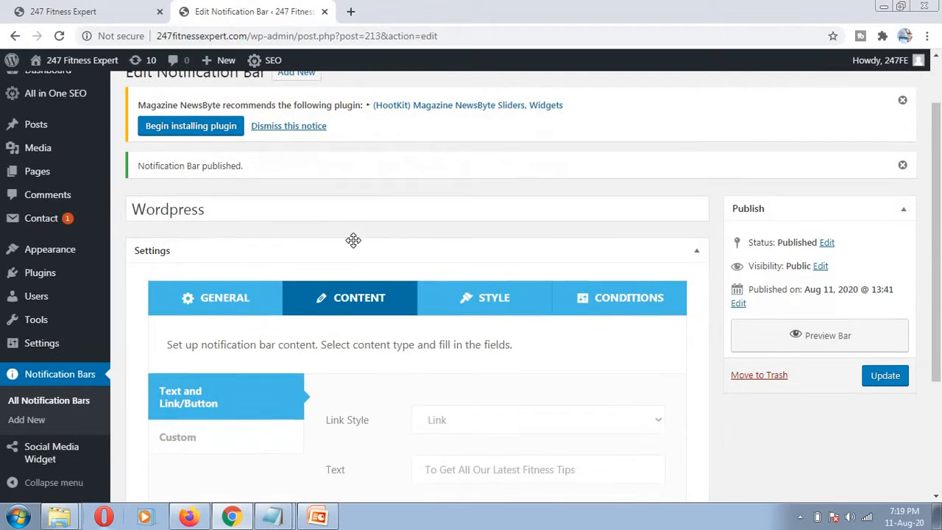
left_click(238, 207)
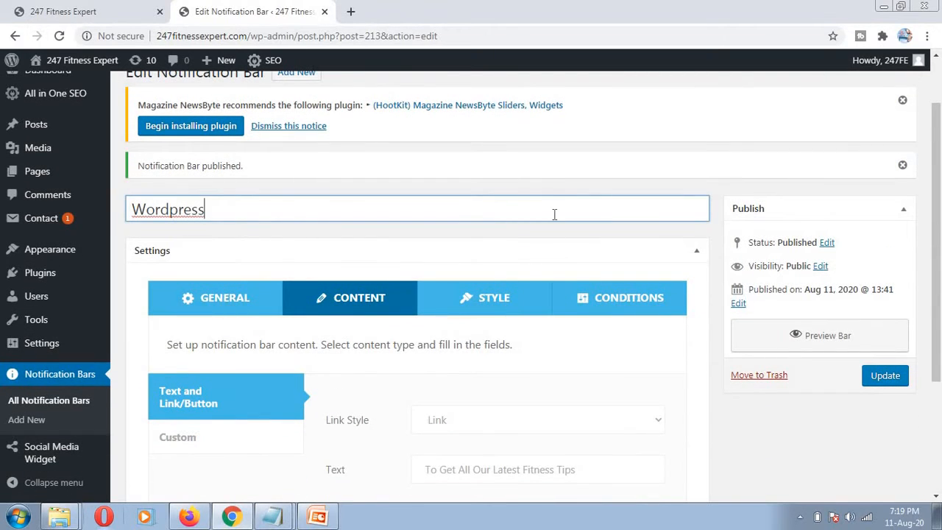
scroll(463, 220, "down", 1)
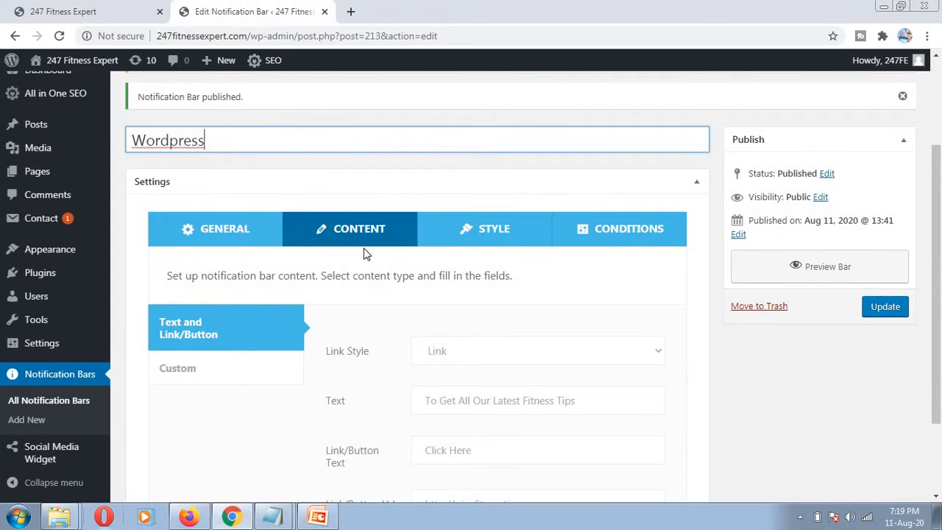
scroll(843, 416, "down", 1)
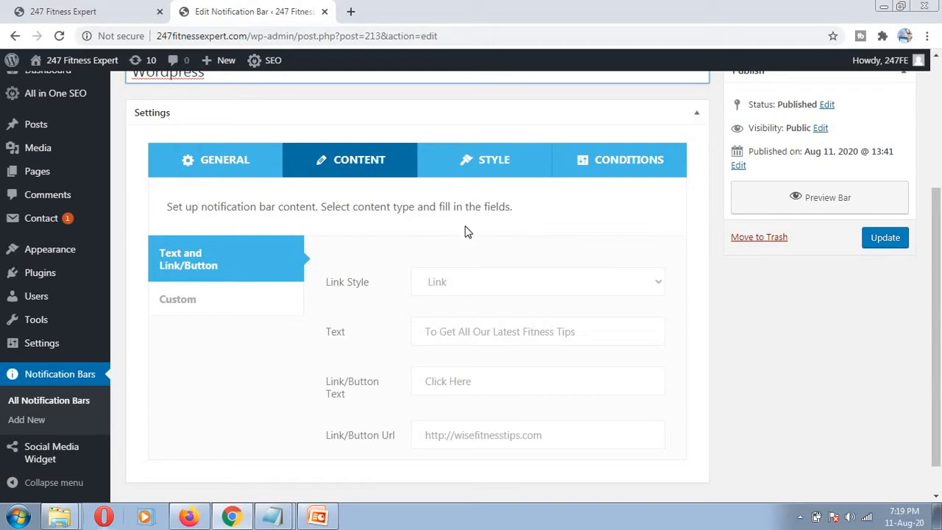
Change the notification bar's link style to Button and update the bar
left_click(140, 18)
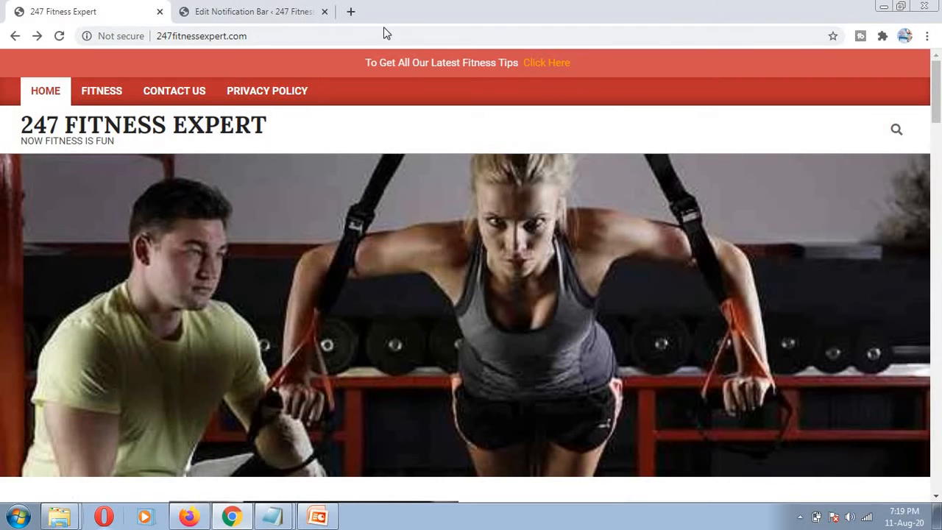
left_click(272, 16)
left_click(657, 282)
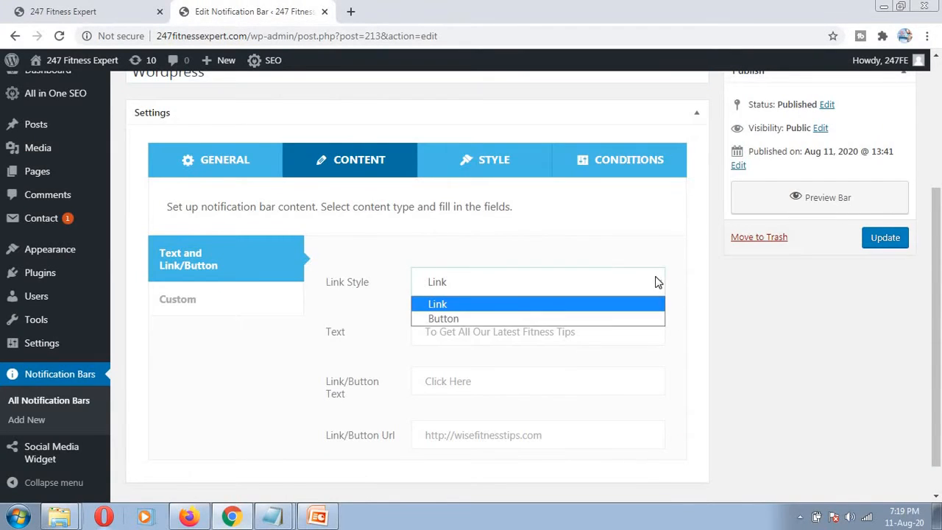
left_click(499, 320)
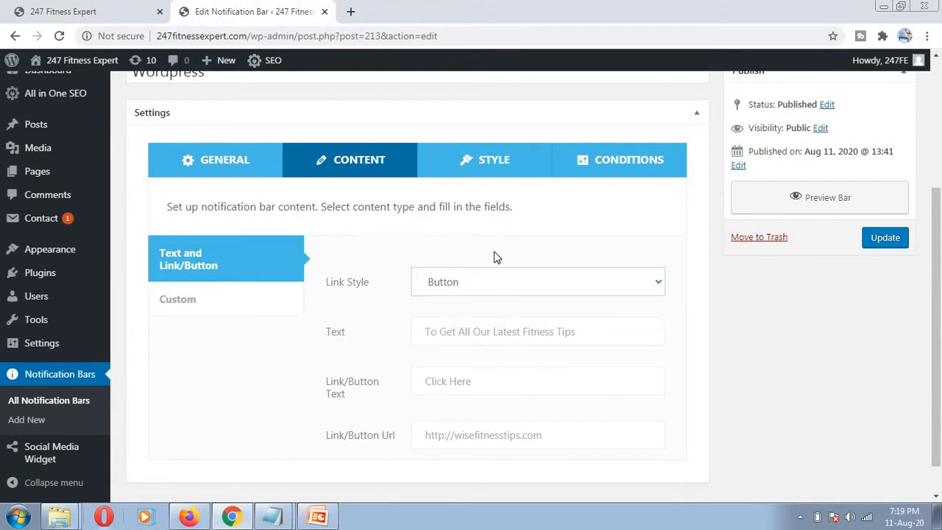
left_click(866, 244)
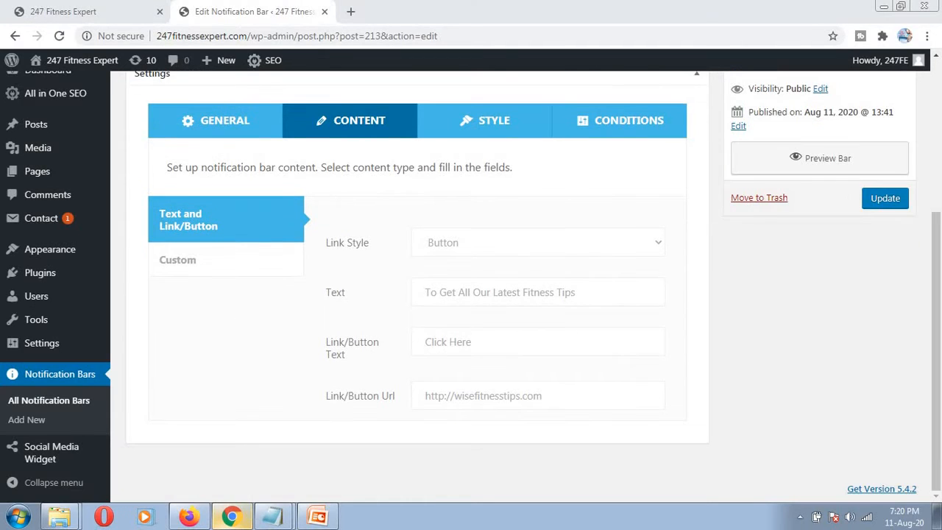
Check the notification bar's message and button on the site's home page
left_click(63, 11)
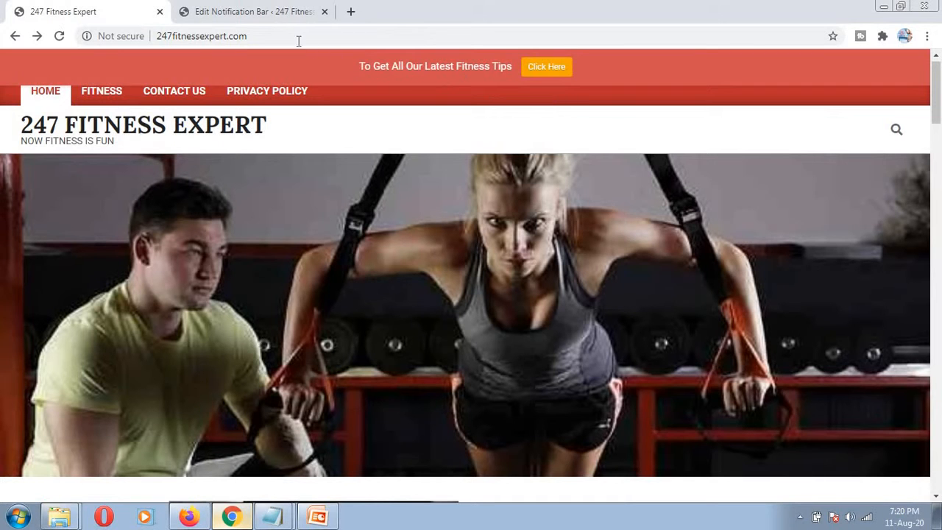
left_click_drag(358, 67, 520, 63)
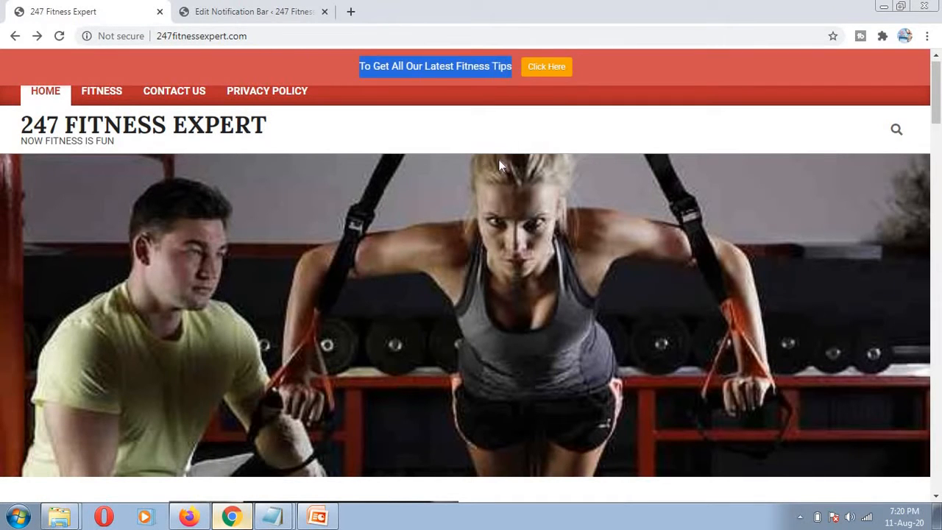
left_click(529, 82)
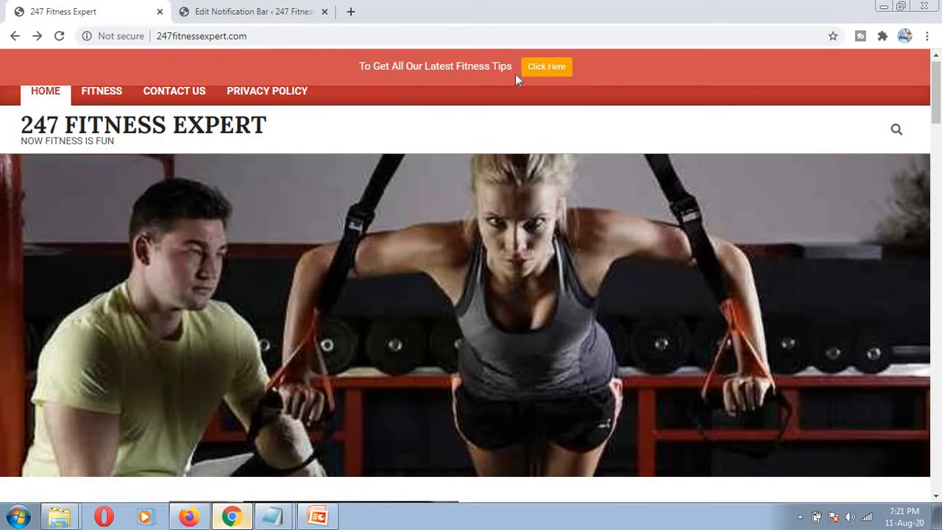
Return to the bar's edit page and review its text, link URL and available link styles
left_click(245, 13)
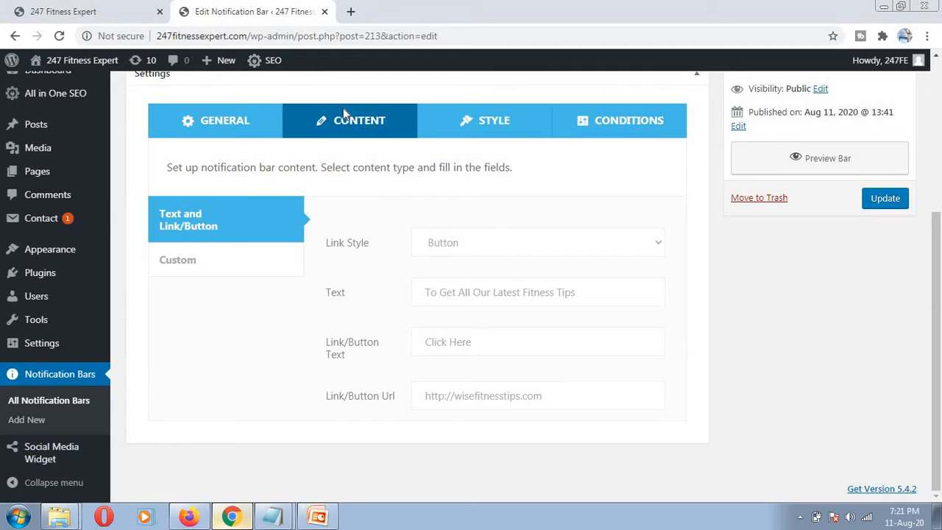
scroll(604, 308, "up", 3)
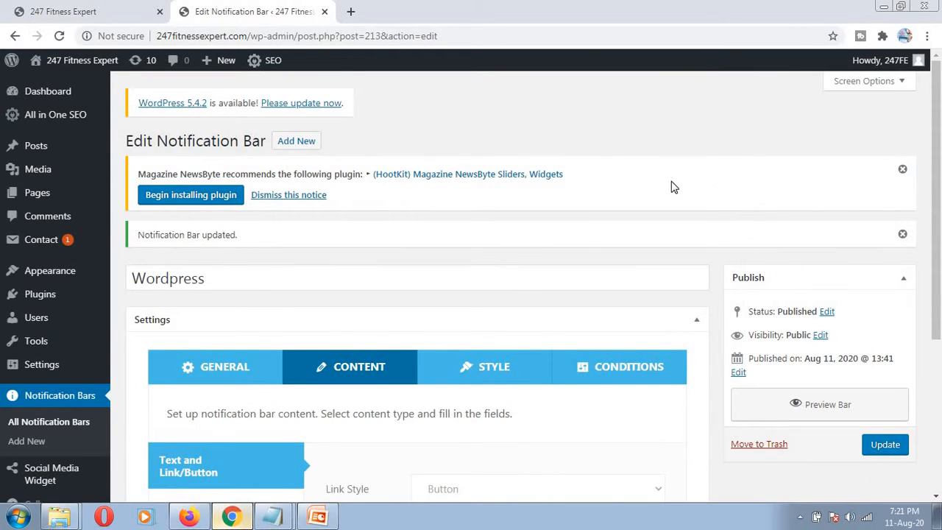
scroll(672, 187, "down", 3)
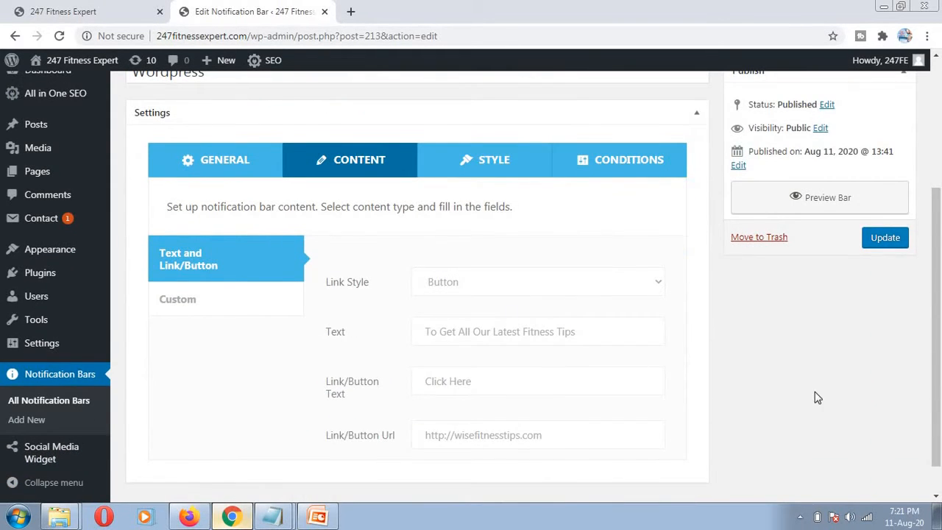
scroll(791, 385, "down", 1)
left_click(614, 292)
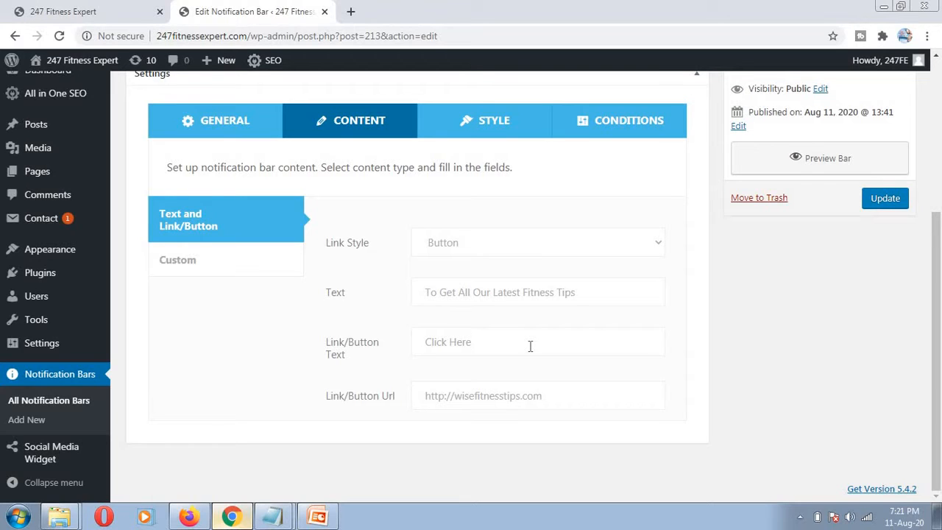
left_click(576, 393)
left_click(654, 243)
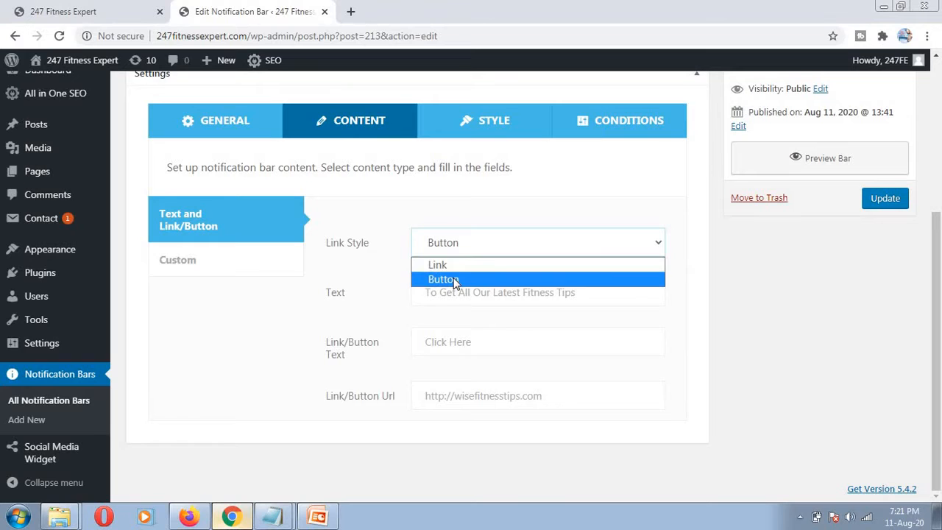
left_click(763, 316)
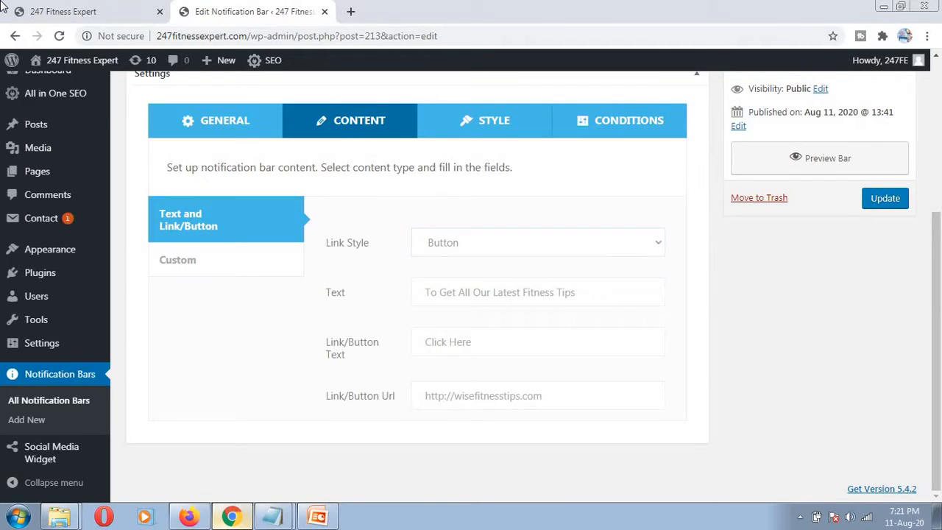
Check the notification bar on the site's home page, and set its font size to 20 px in the bar's style settings
left_click(91, 14)
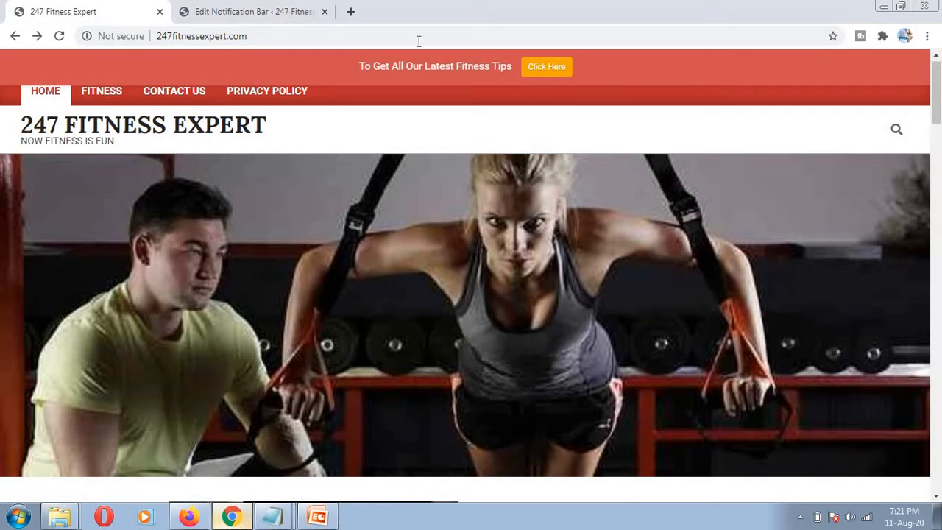
left_click(250, 11)
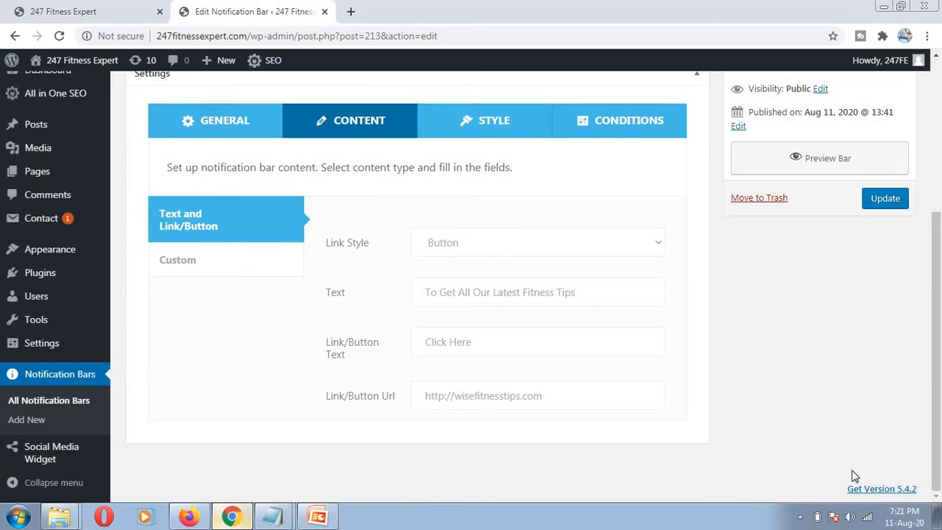
left_click(484, 120)
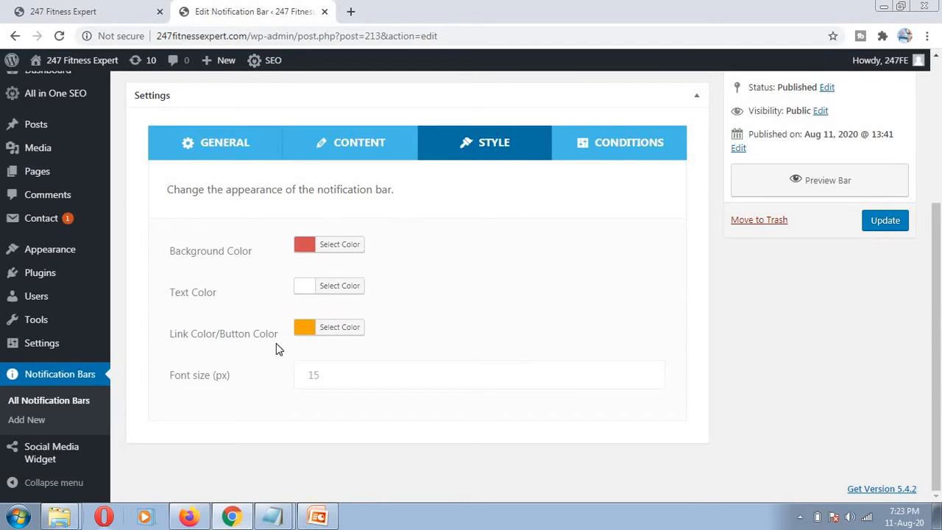
left_click(375, 375)
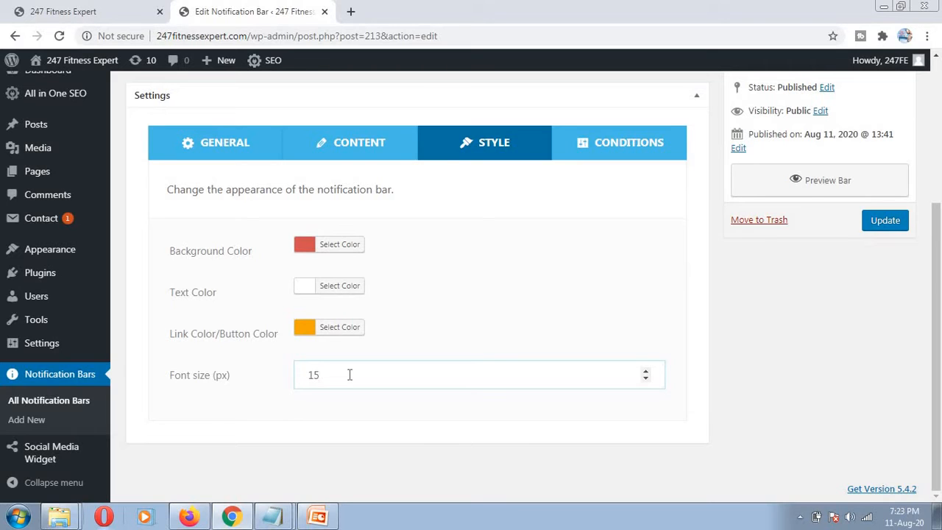
key("BackSpace")
Set the notification bar's background color to the blue preset #1e73be and update the bar
left_click(341, 246)
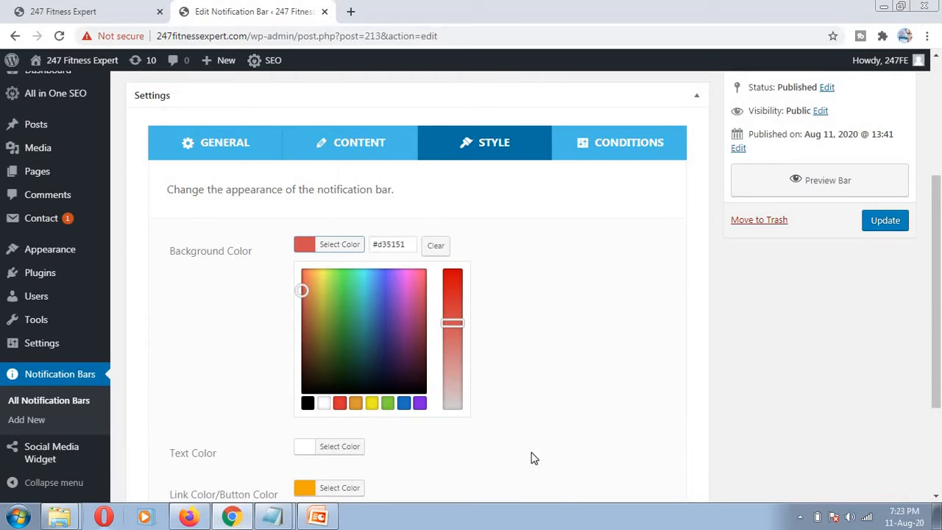
left_click(405, 405)
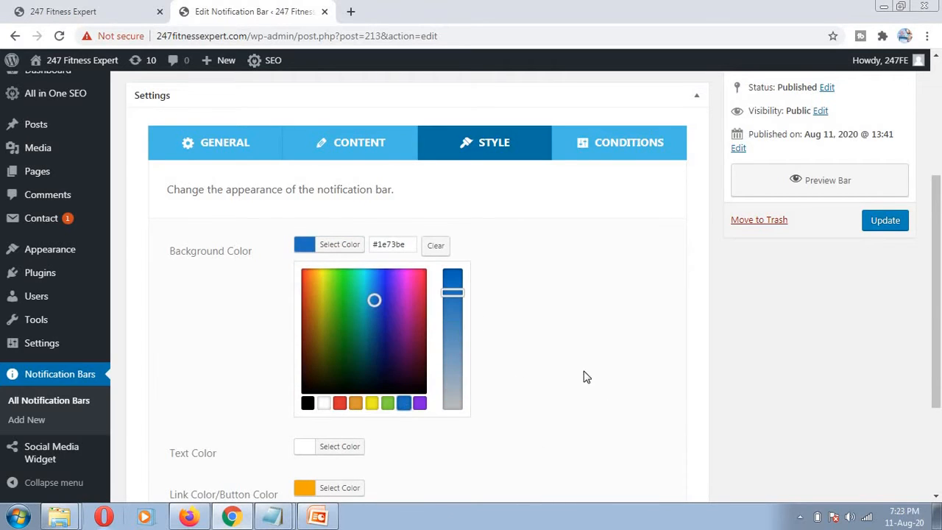
left_click(886, 223)
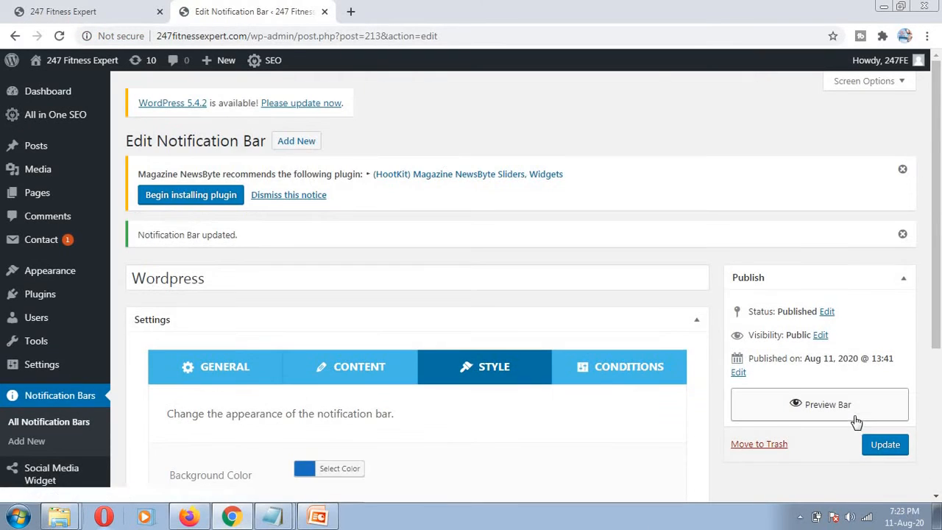
Reload the site's home page and check the notification bar's color and text size while moving through the page
left_click(857, 419)
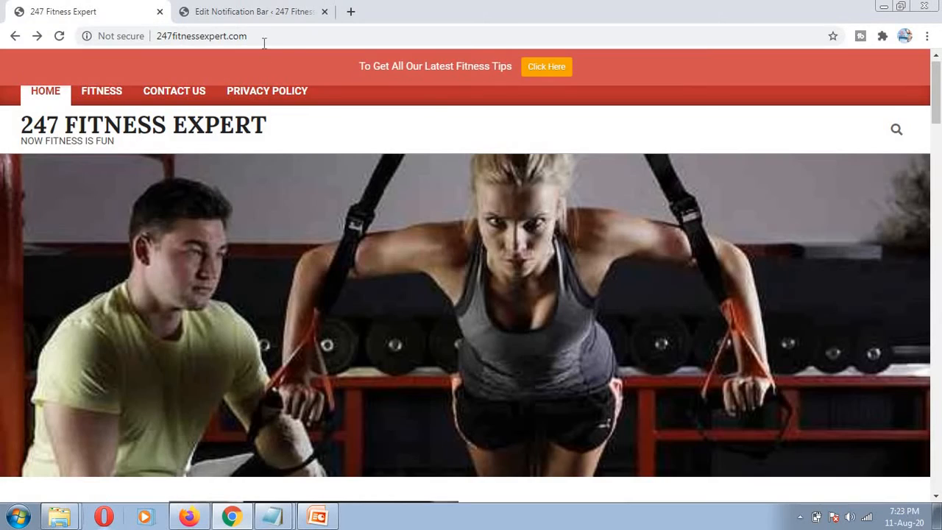
left_click(284, 40)
key("Return")
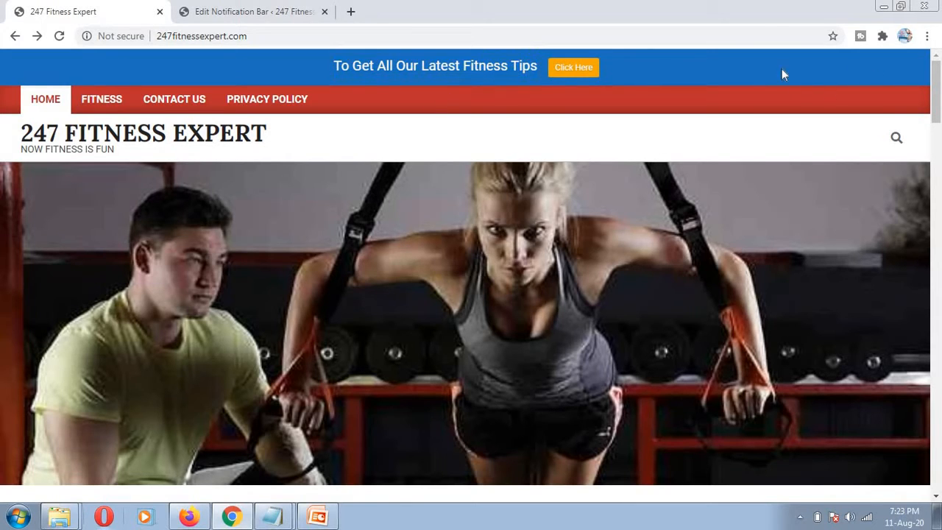
scroll(564, 233, "down", 5)
scroll(569, 234, "up", 5)
Return to the bar's edit page and review its color and font size settings
left_click(245, 11)
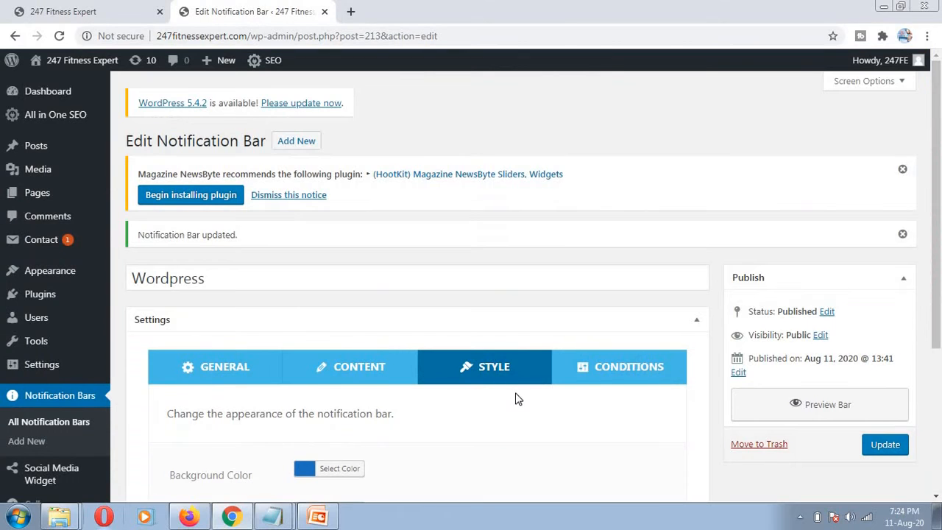
scroll(515, 395, "down", 3)
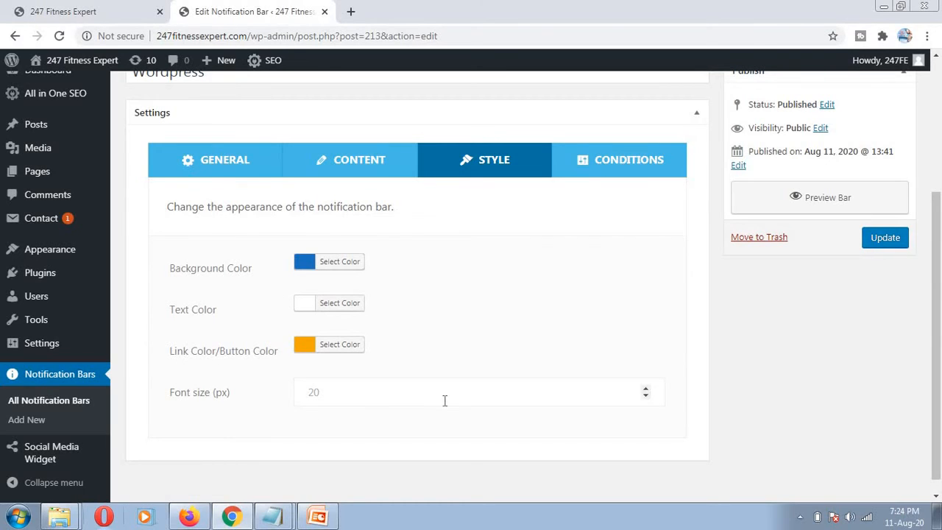
left_click(340, 399)
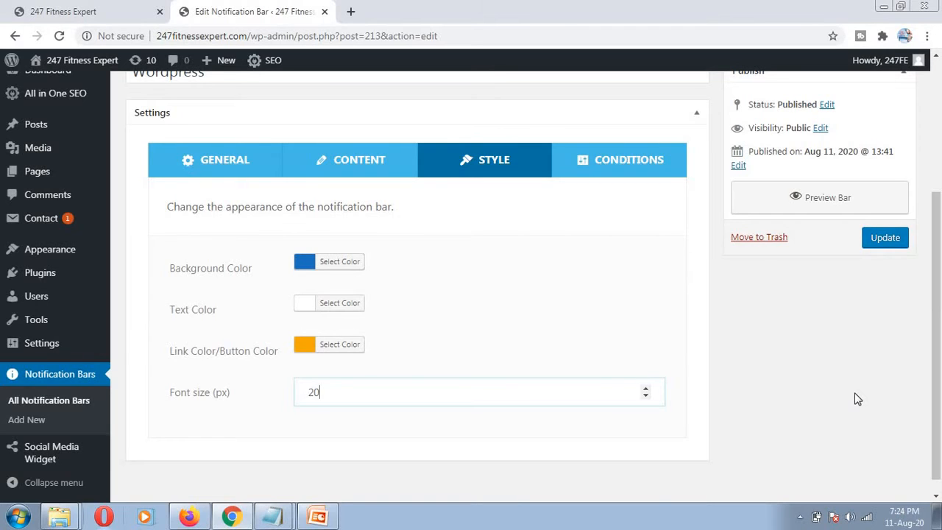
Examine the bar's general settings, comparing the Content Width setting with the notification bar on the site's home page
left_click(230, 161)
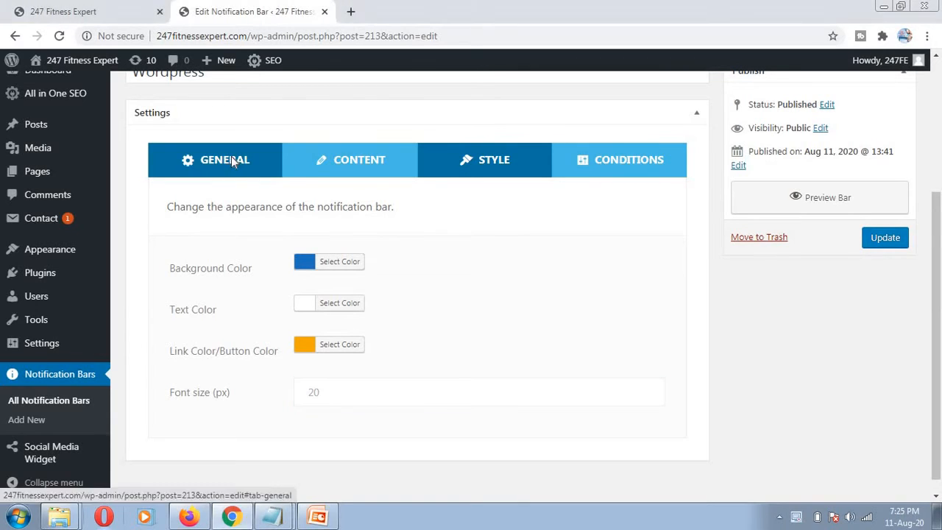
scroll(629, 265, "up", 3)
scroll(629, 271, "down", 3)
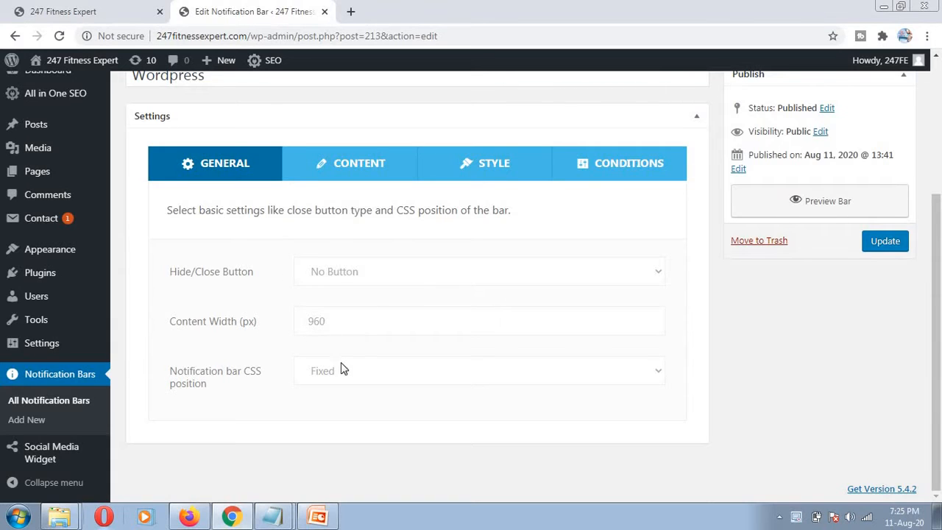
left_click(341, 321)
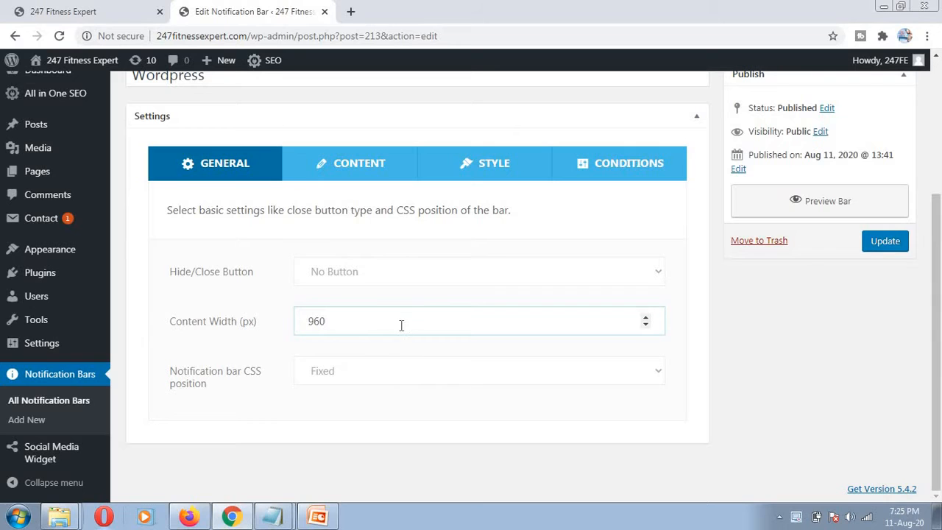
left_click(69, 10)
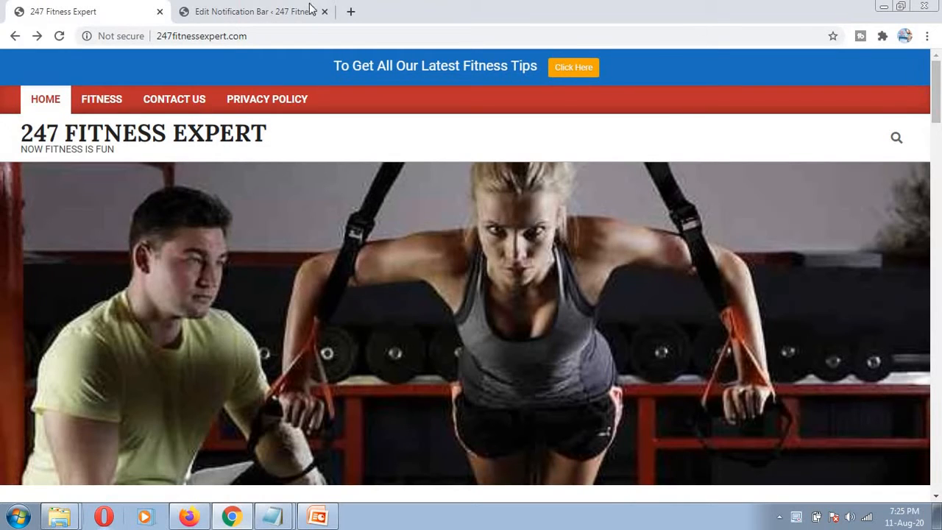
left_click(213, 10)
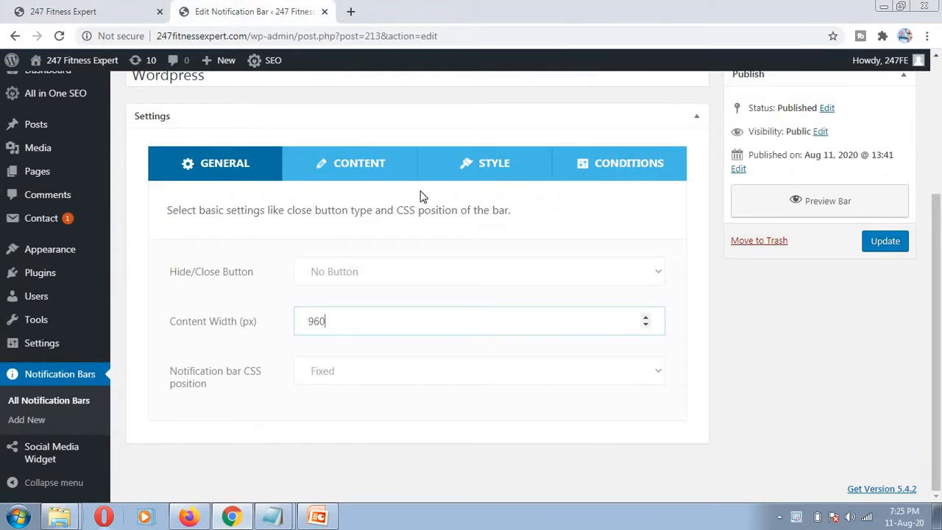
left_click(336, 324)
left_click(17, 18)
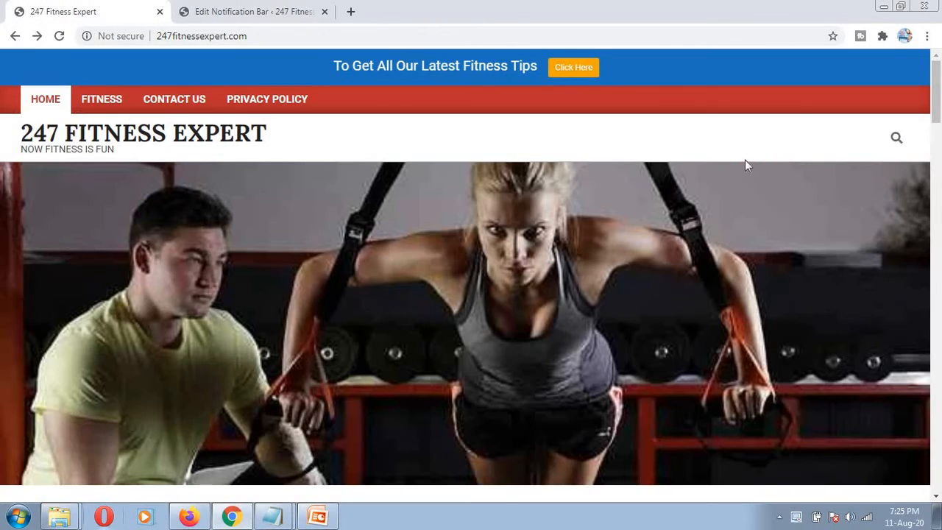
left_click(270, 9)
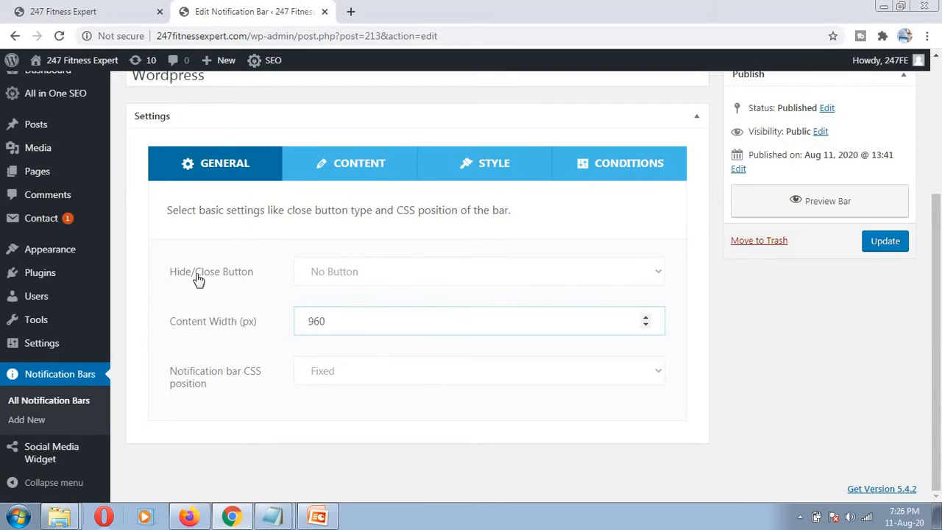
Set the notification bar's Hide/Close Button option to Toggle Button and update the bar
left_click(405, 276)
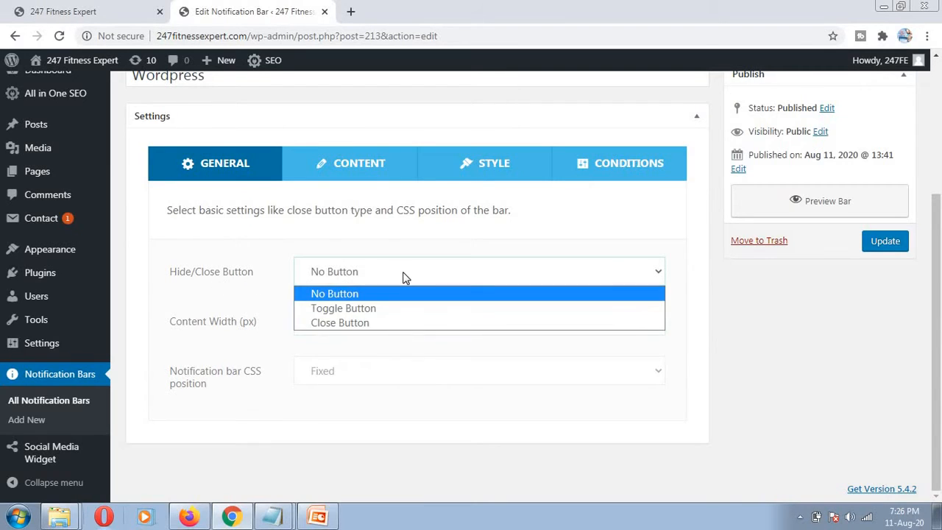
left_click(403, 274)
left_click(439, 270)
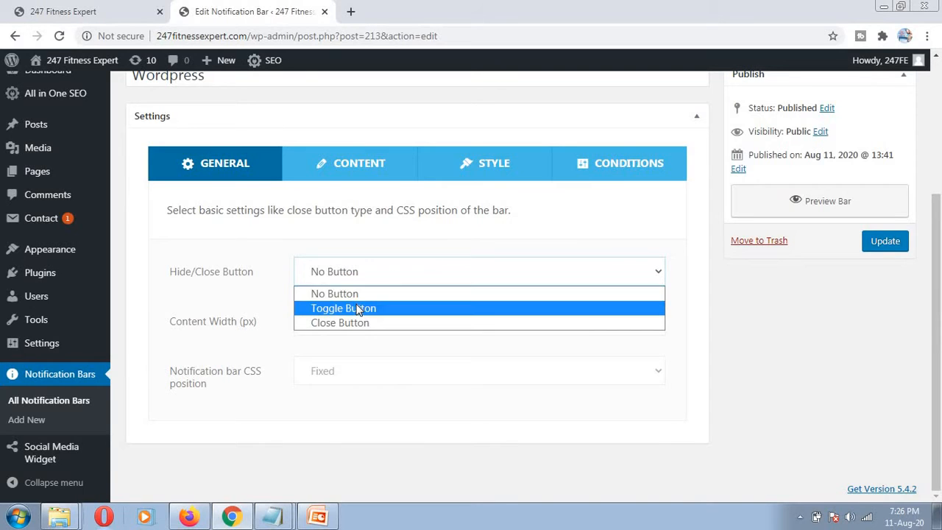
left_click(358, 311)
left_click(870, 249)
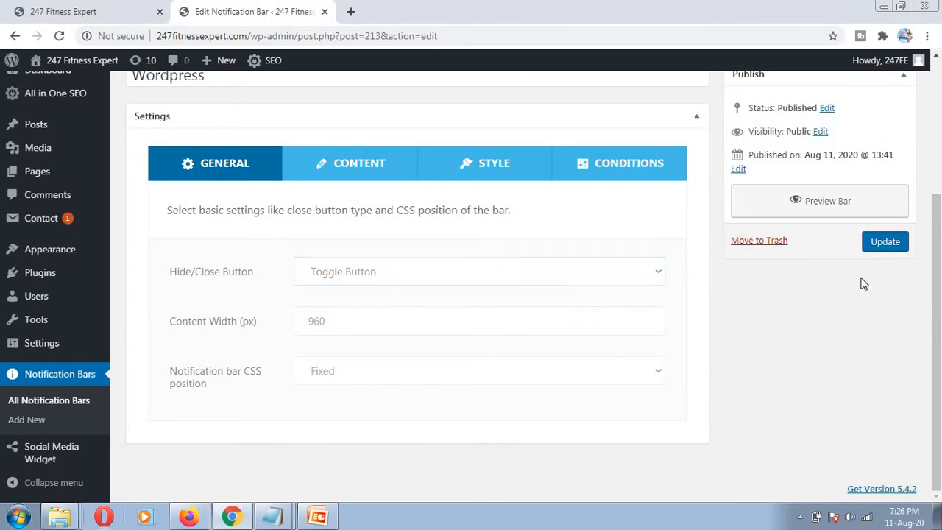
Reload the site's home page and test hiding and reopening the notification bar several times with its toggle button
left_click(53, 22)
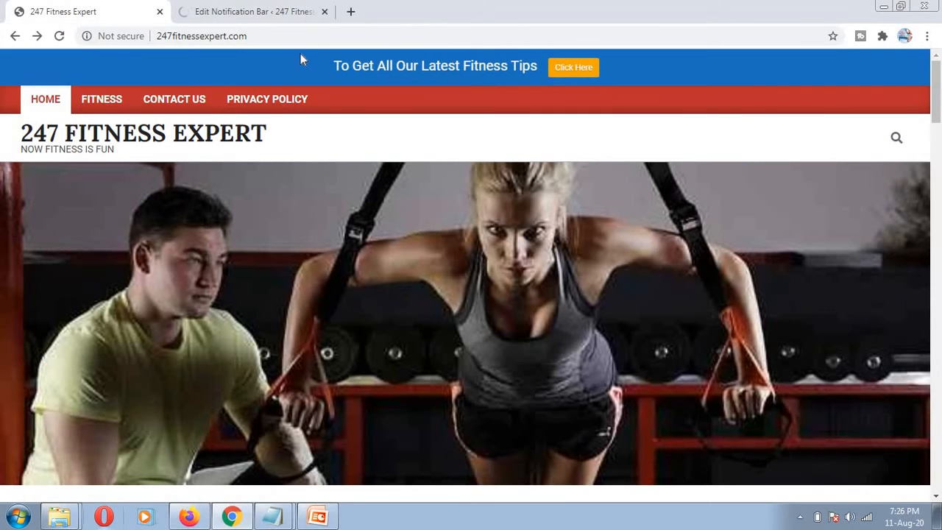
left_click(285, 33)
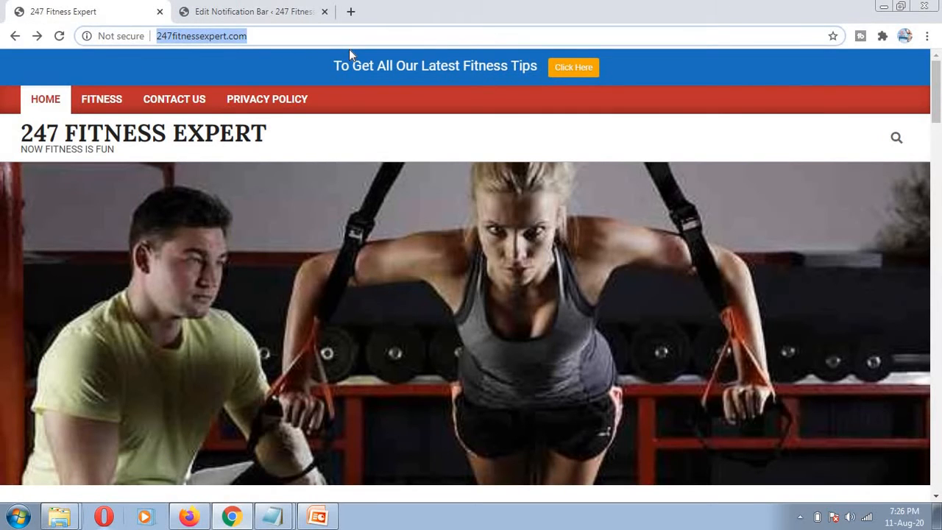
key("Return")
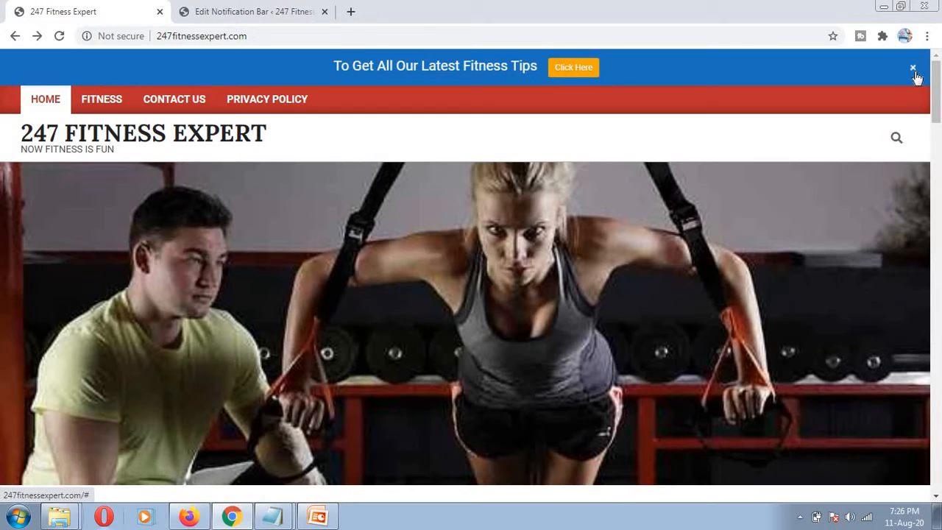
left_click(914, 71)
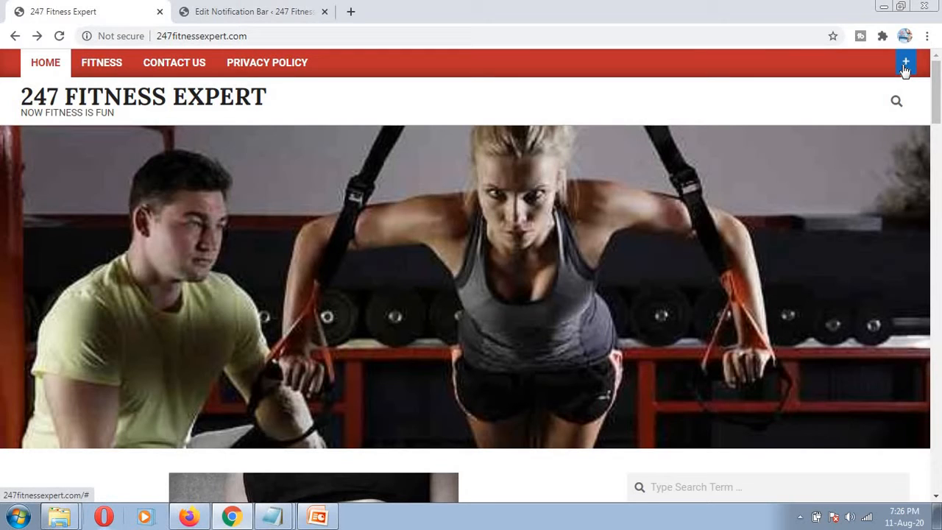
left_click(905, 67)
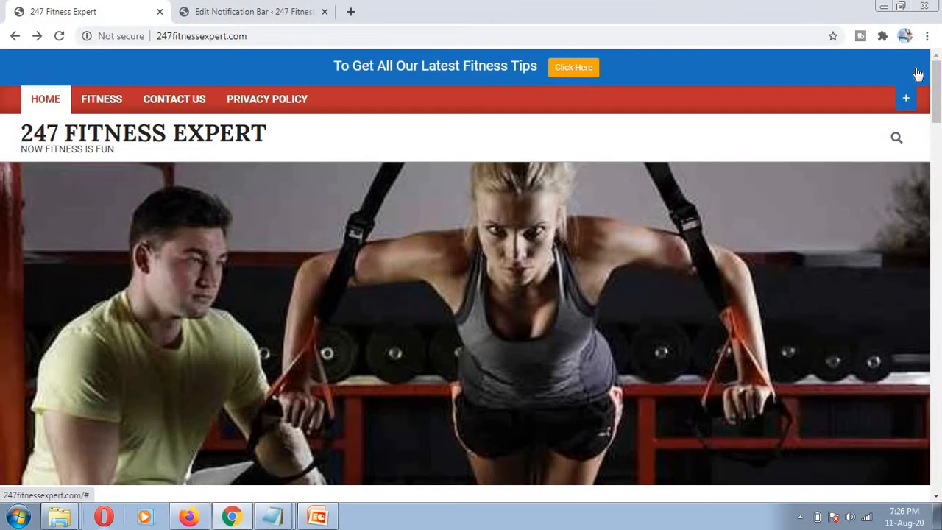
left_click(914, 69)
left_click(913, 70)
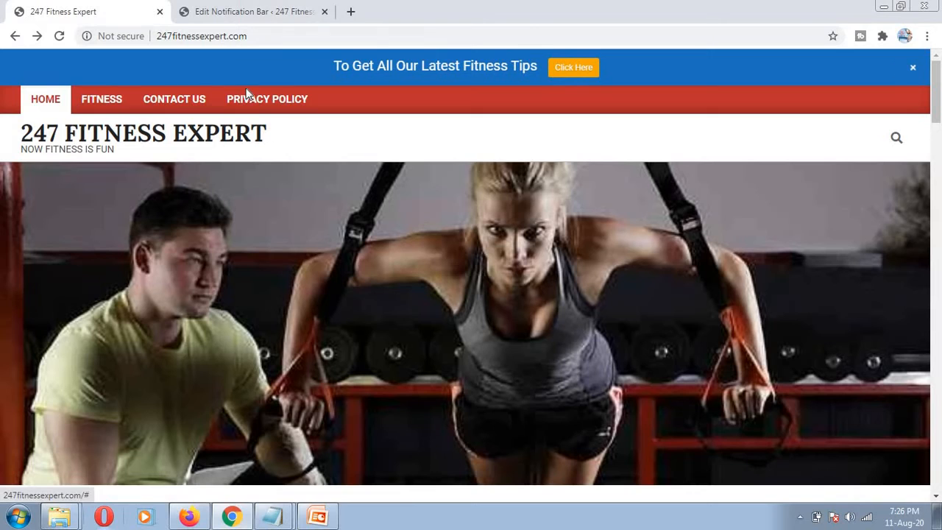
left_click(913, 68)
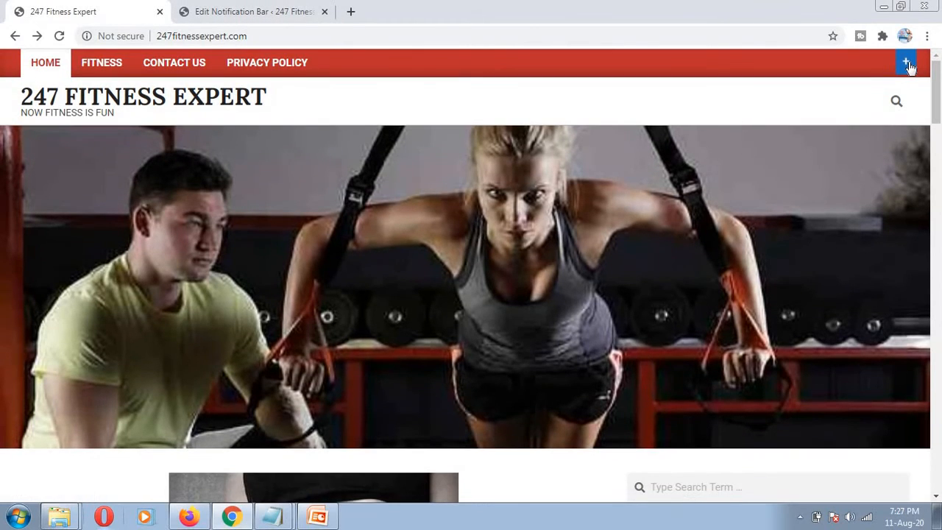
left_click(907, 64)
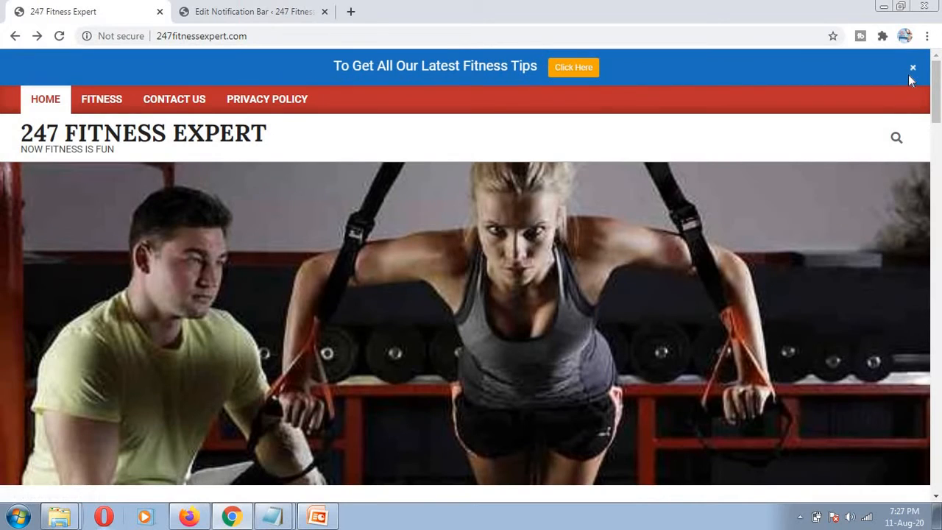
left_click(913, 68)
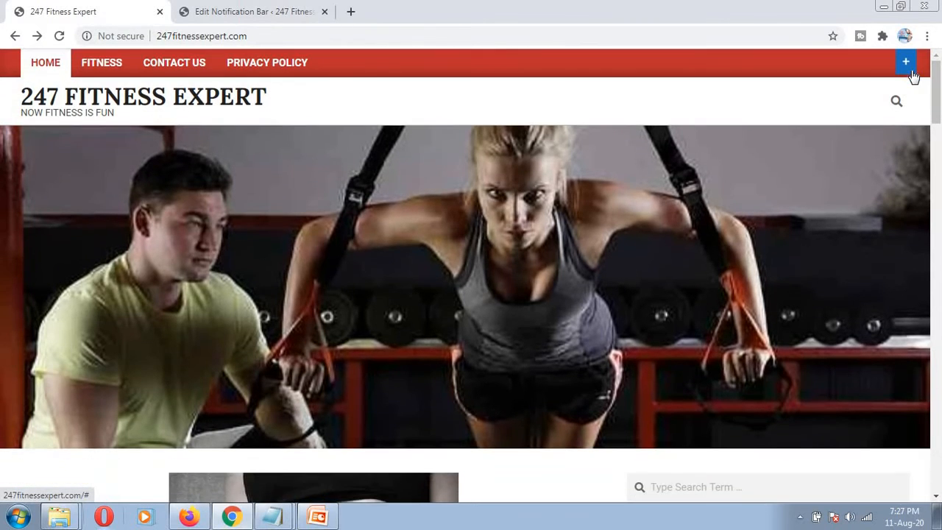
left_click(907, 65)
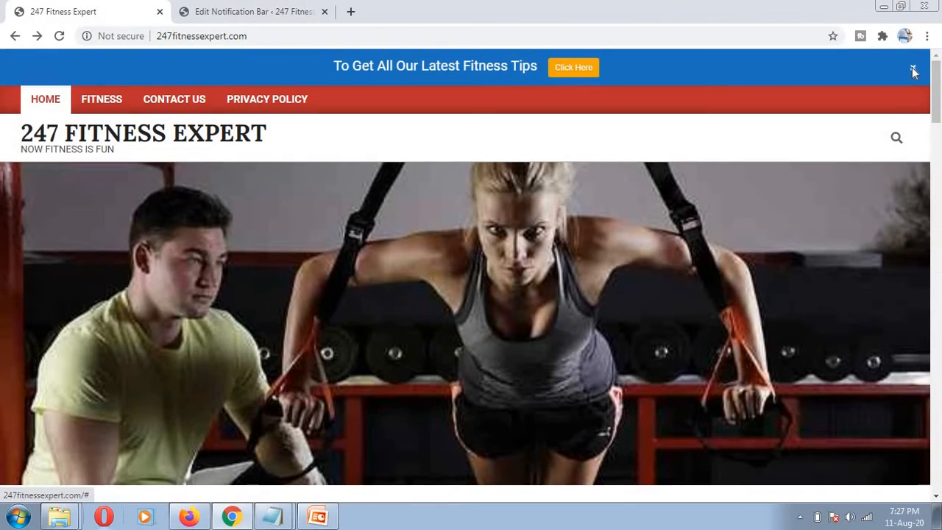
left_click(913, 69)
left_click(906, 62)
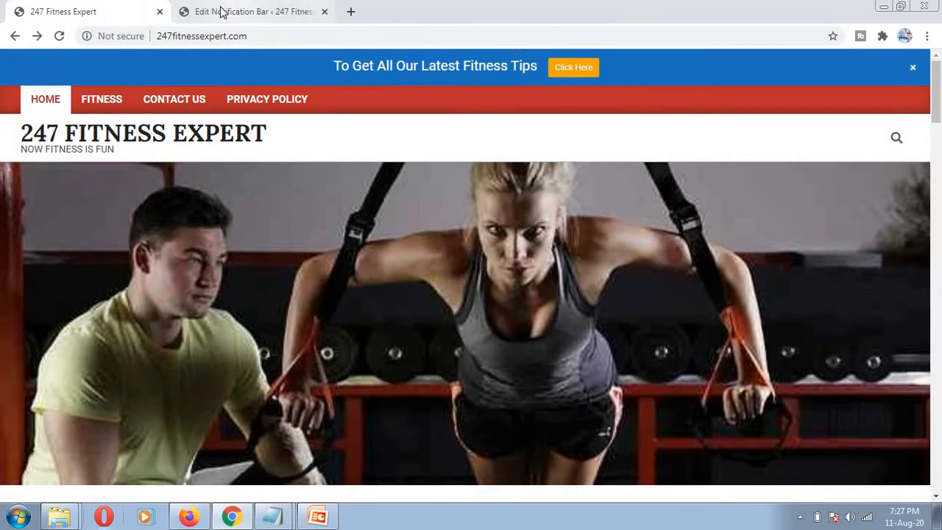
Return to the bar's general settings and set the Hide/Close Button option to Close Button
left_click(294, 11)
scroll(539, 318, "down", 3)
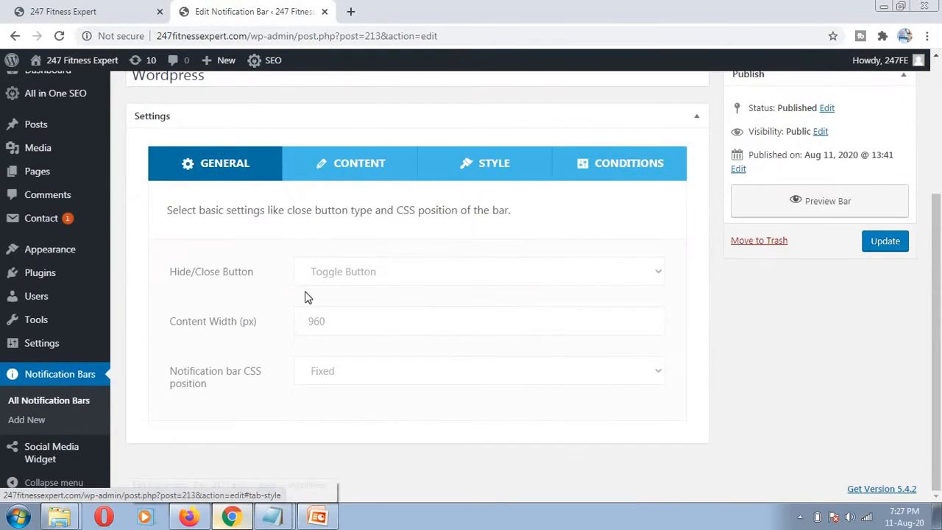
left_click(499, 272)
left_click(344, 330)
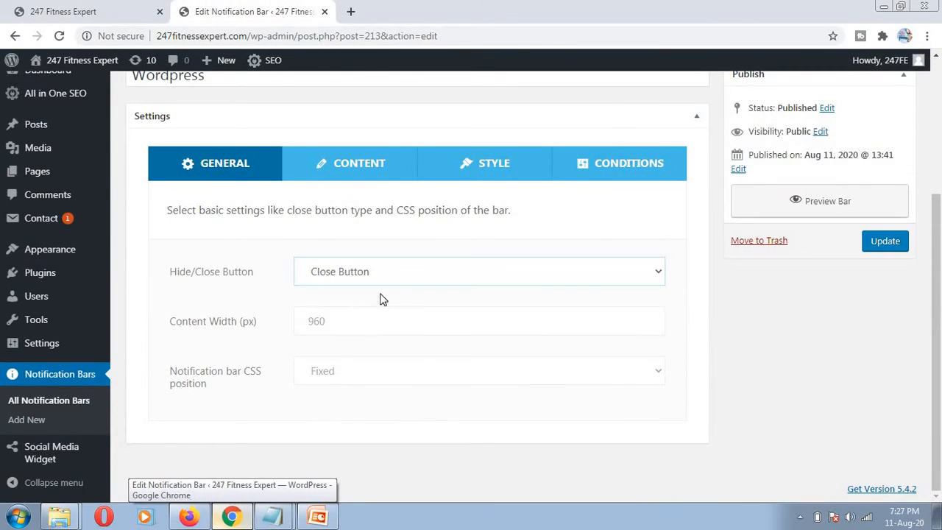
Update the bar with its close button setting, reload the site's home page and dismiss the notification bar there
left_click(891, 243)
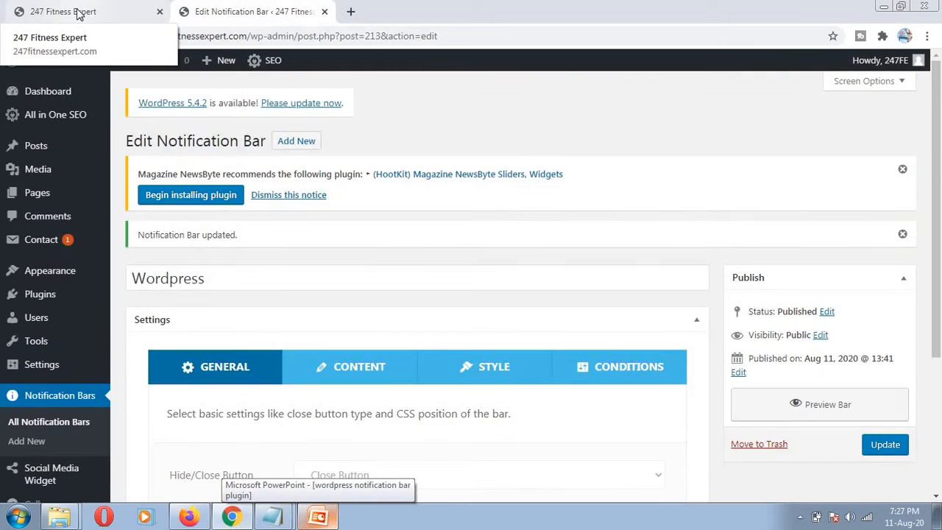
left_click(78, 13)
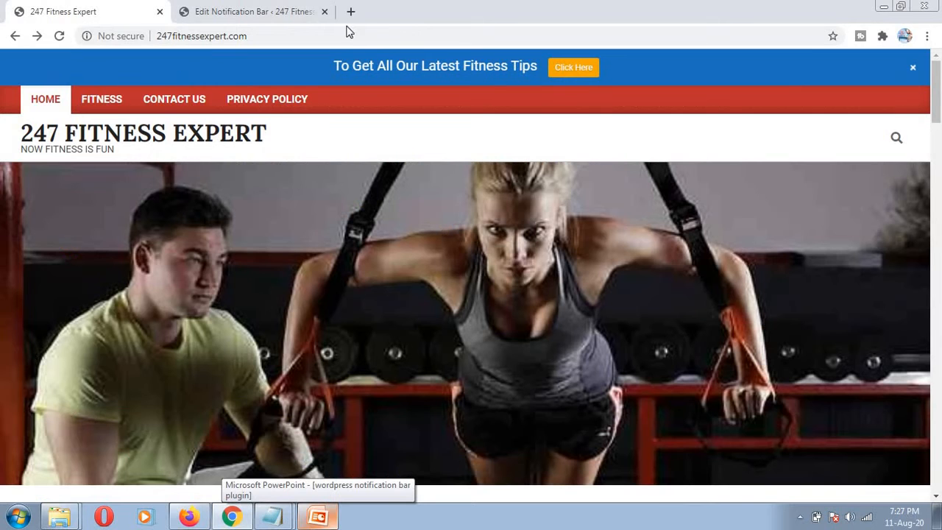
left_click(313, 36)
key("Return")
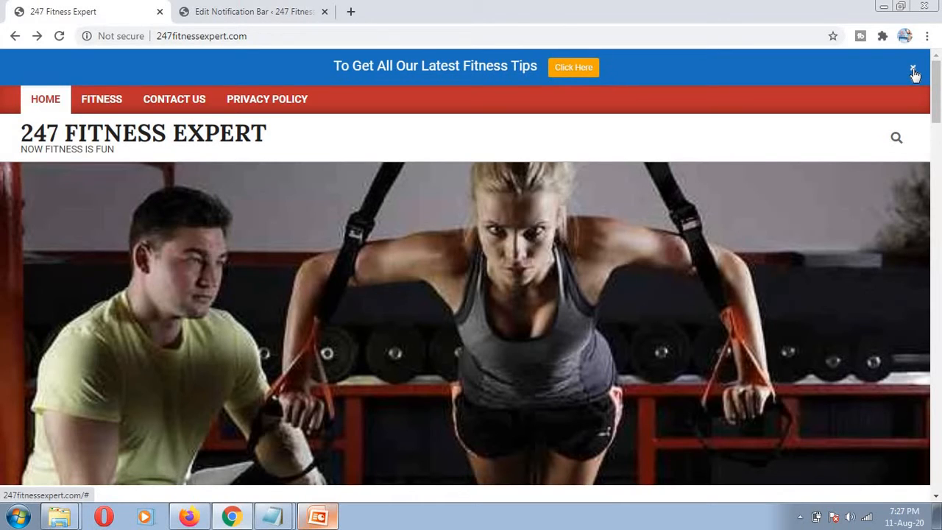
left_click(913, 69)
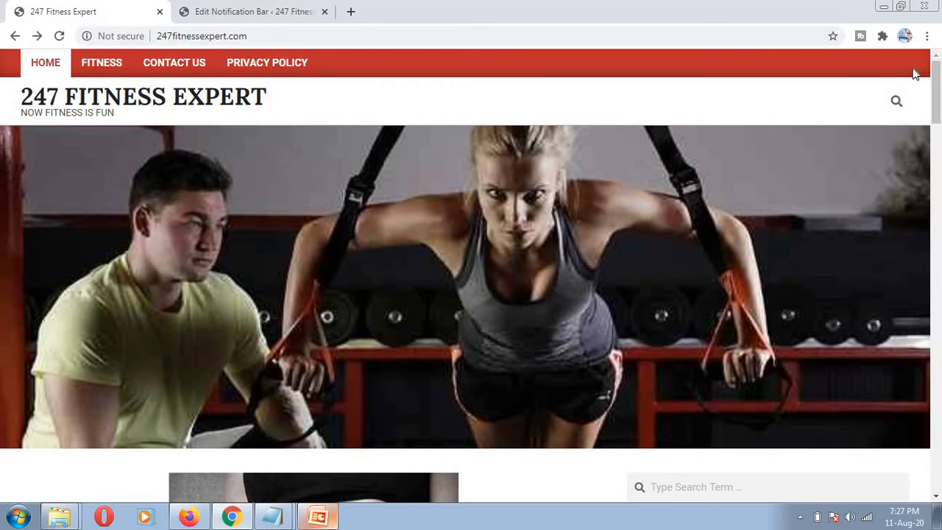
Set the notification bar's Hide/Close Button option to No Button and update the bar
left_click(254, 10)
scroll(737, 309, "down", 3)
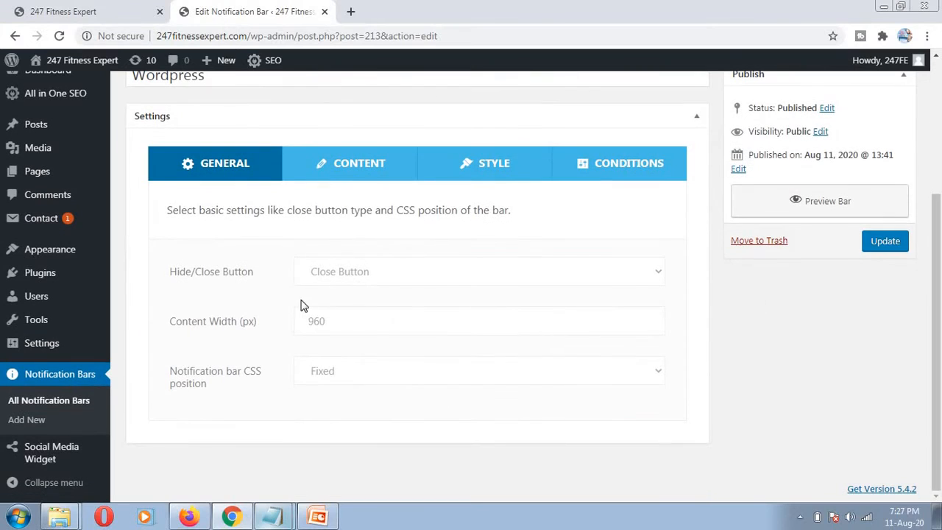
left_click(661, 274)
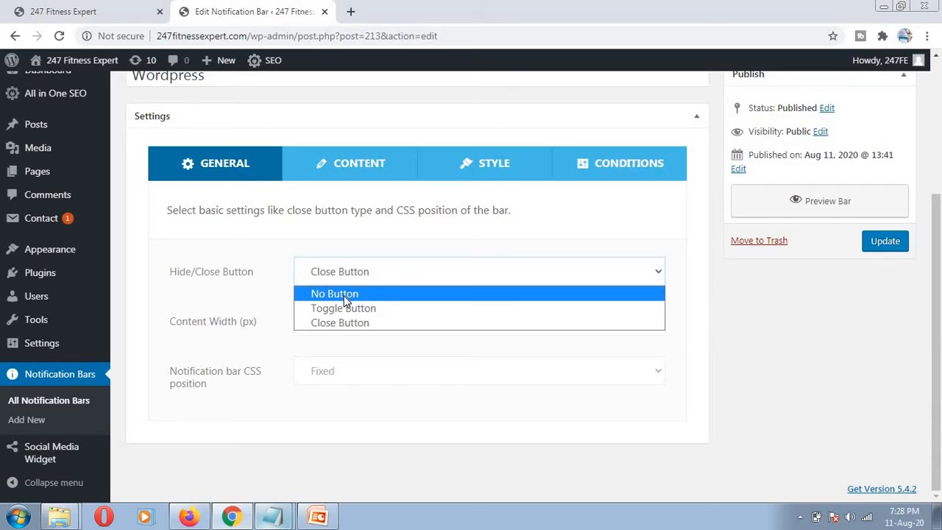
left_click(344, 298)
left_click(412, 331)
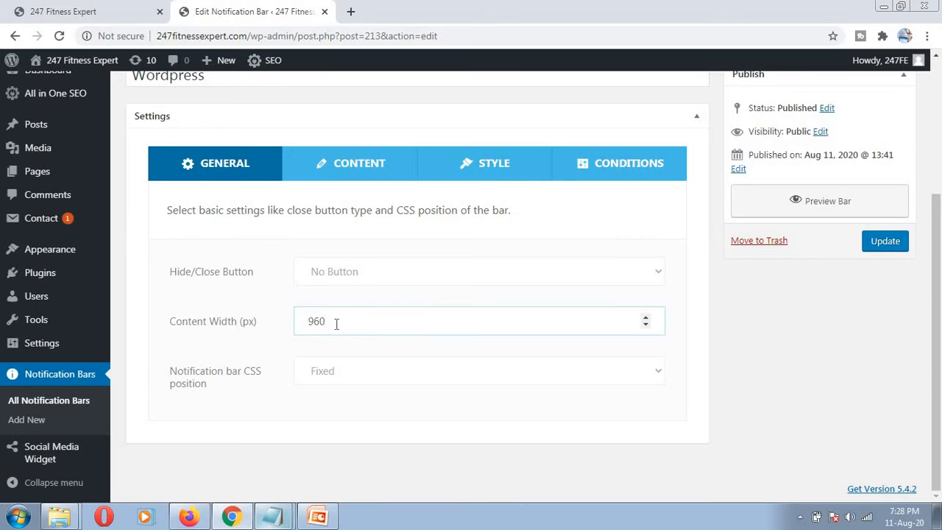
left_click(103, 10)
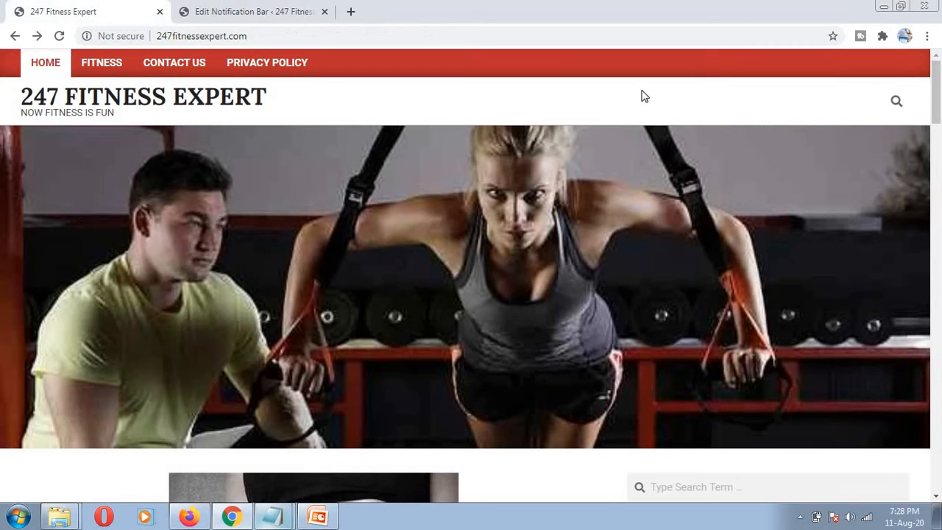
left_click(228, 16)
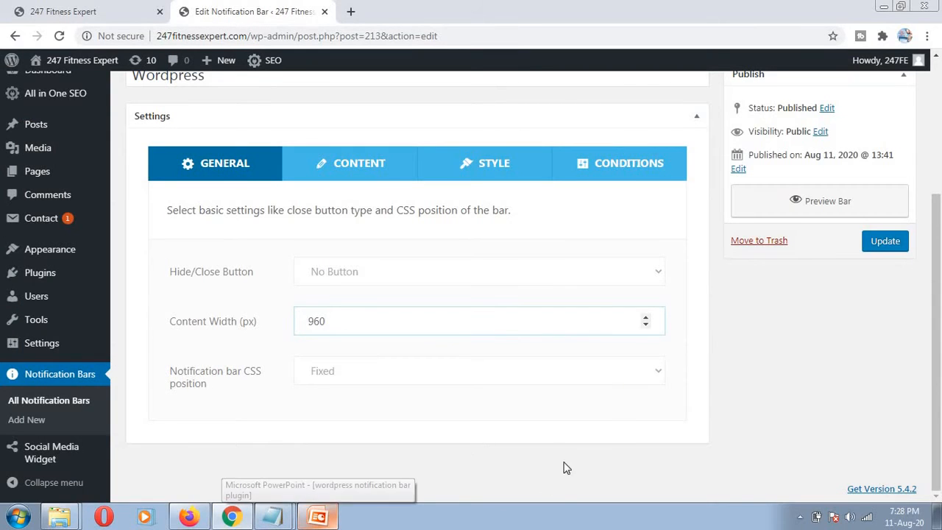
left_click(887, 246)
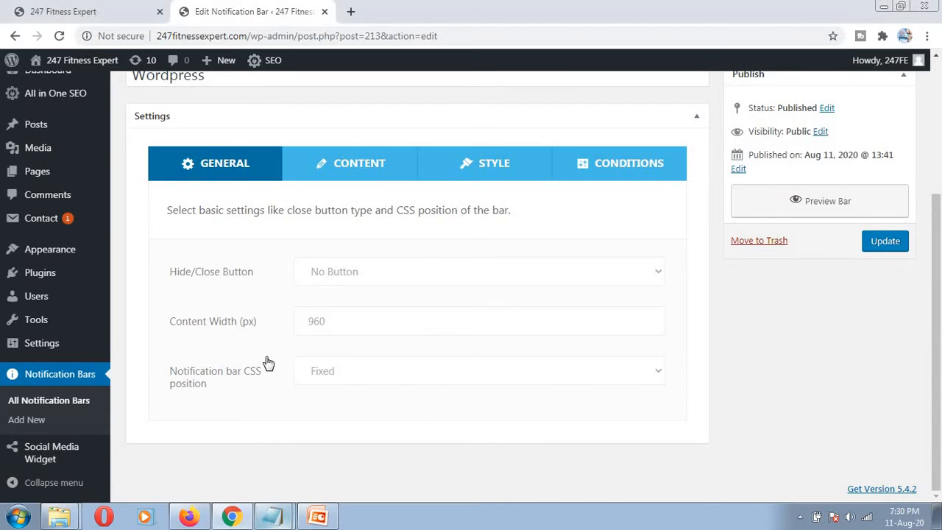
Select Fixed as the Notification bar CSS position and examine how the bar behaves while scrolling through the site's home page
left_click(344, 373)
left_click(341, 393)
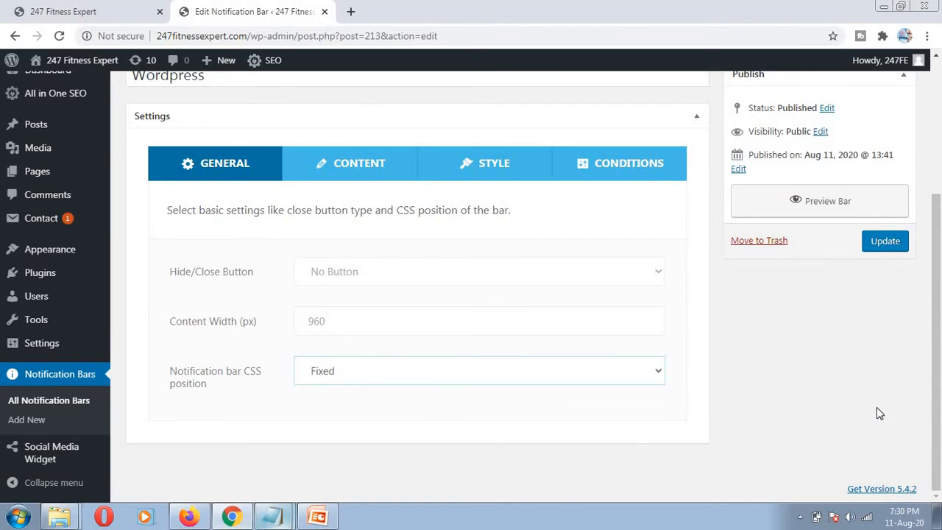
left_click(72, 16)
scroll(553, 225, "down", 15)
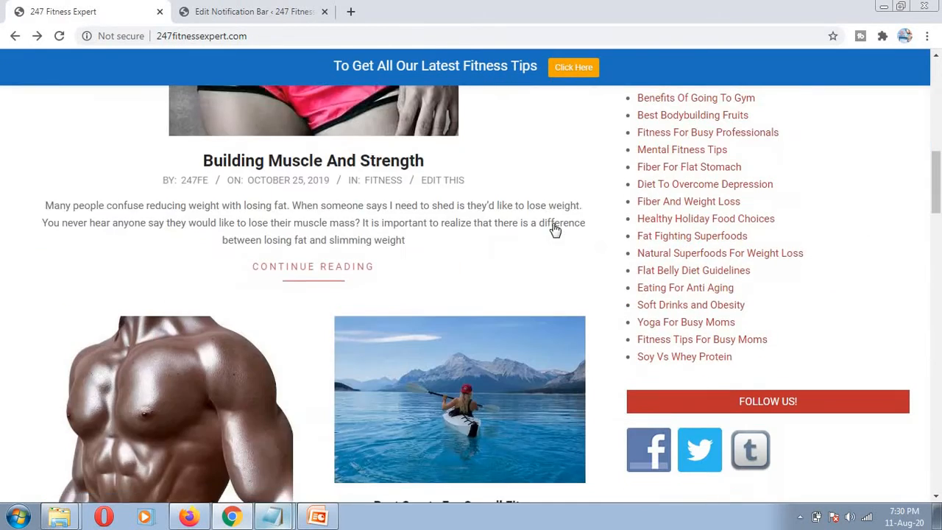
scroll(553, 225, "down", 10)
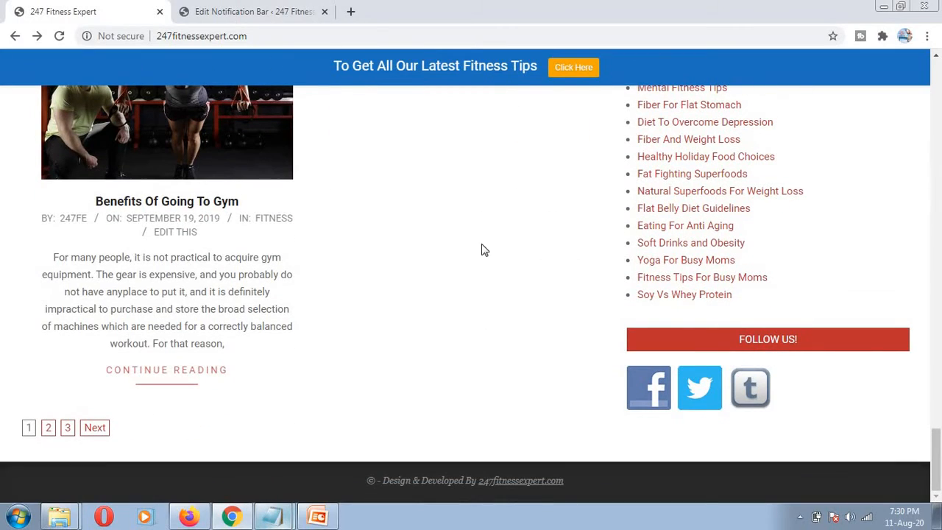
scroll(482, 247, "up", 4)
scroll(620, 297, "down", 4)
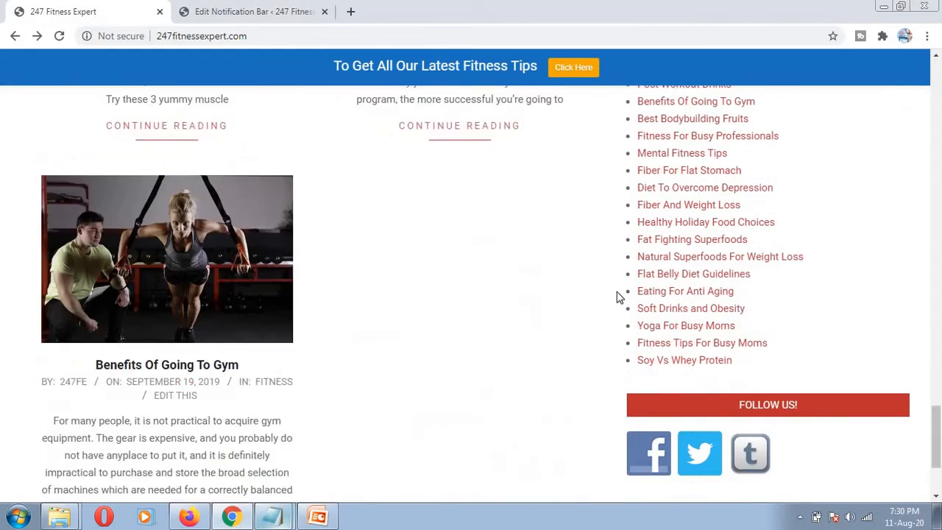
scroll(620, 297, "up", 5)
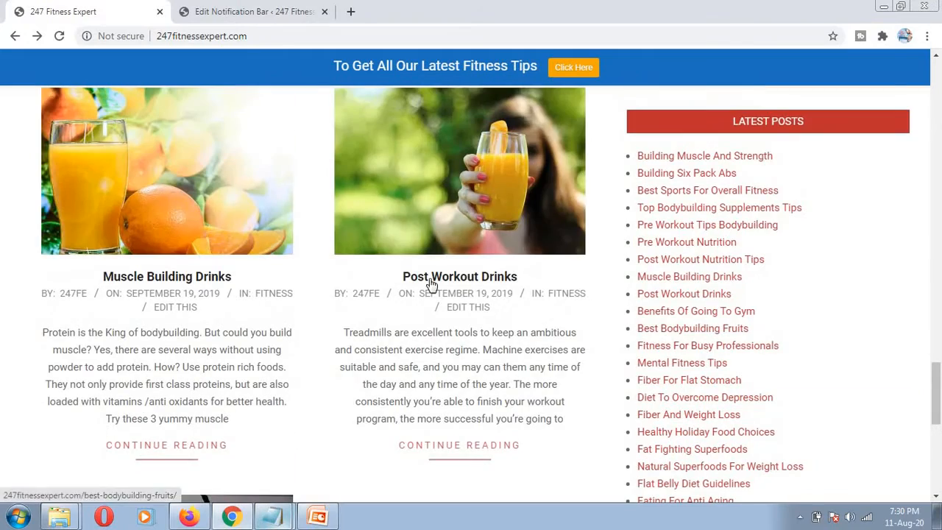
scroll(551, 321, "down", 2)
scroll(550, 321, "down", 4)
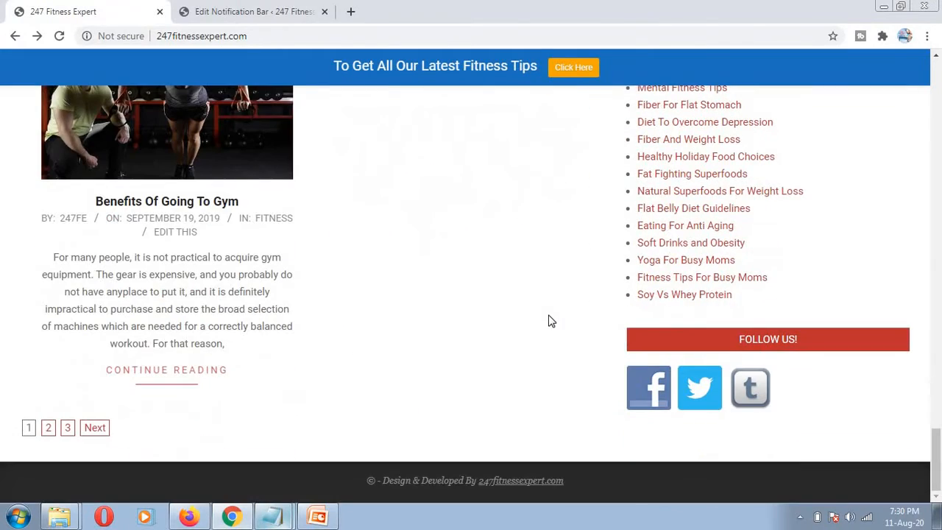
scroll(550, 321, "up", 20)
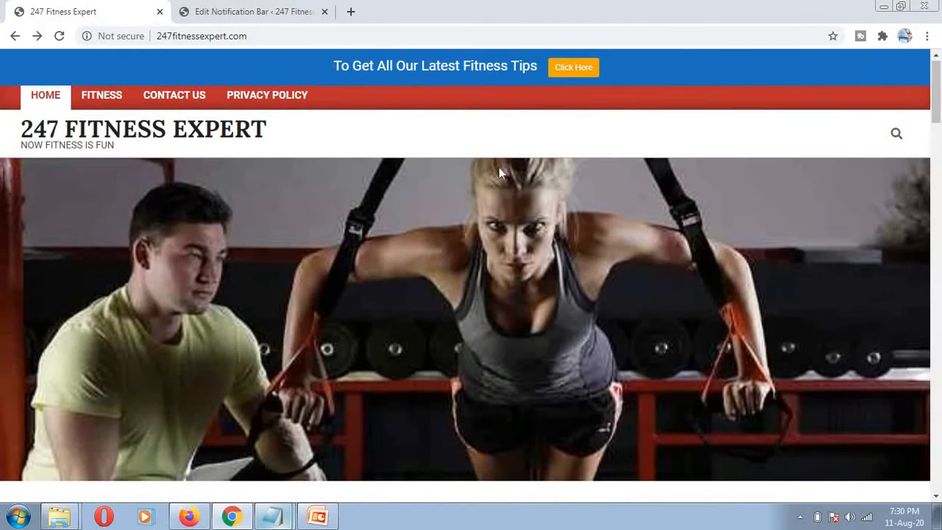
Set the Notification bar CSS position to Absolute in the bar's general settings and update the bar
left_click(221, 14)
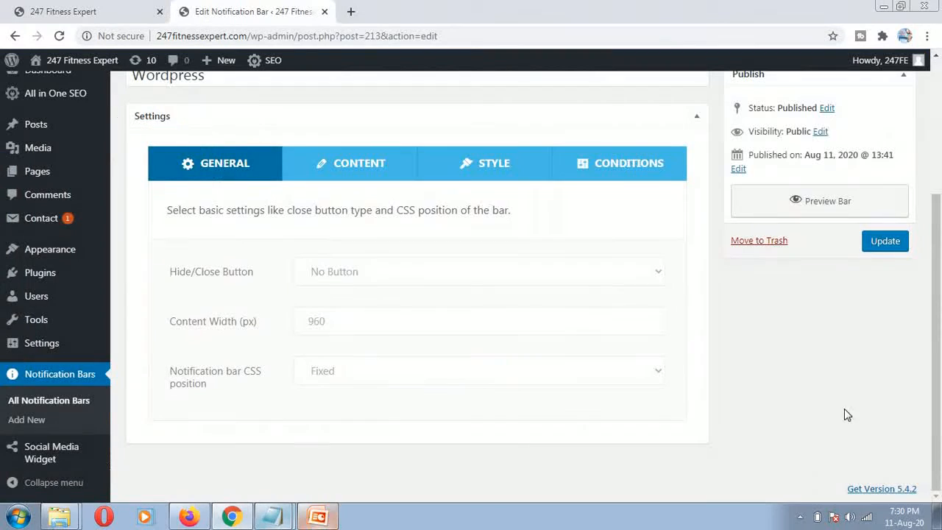
left_click(663, 368)
left_click(385, 407)
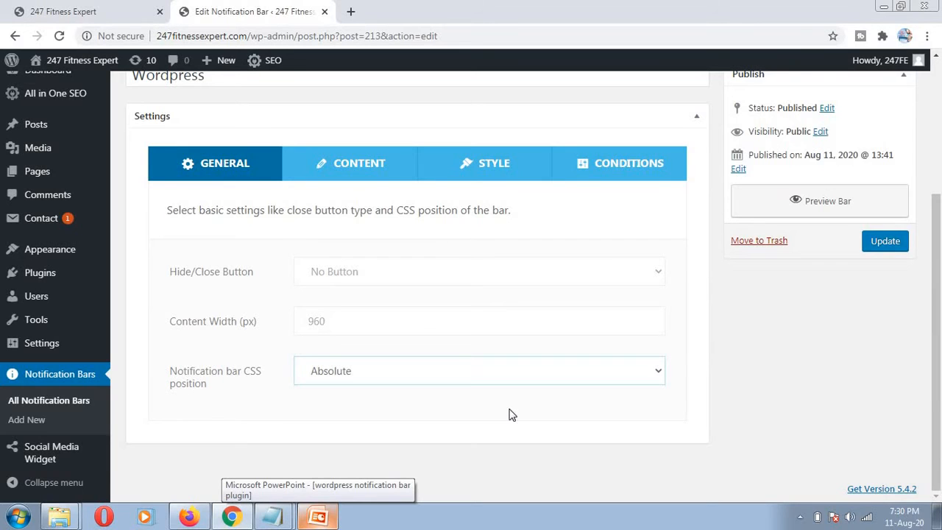
left_click(886, 243)
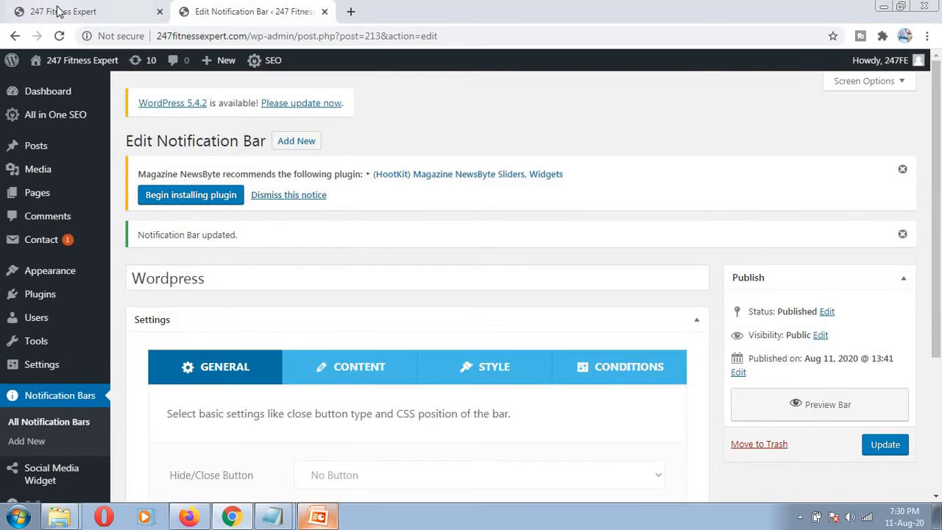
Reload the site's home page and examine the absolutely positioned bar's behaviour while scrolling down and back up several times
left_click(55, 11)
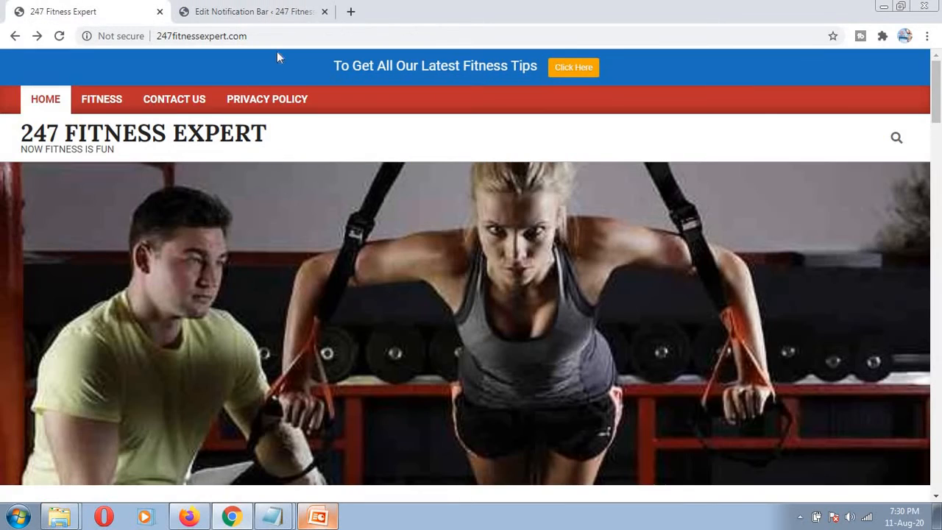
left_click(268, 37)
key("Return")
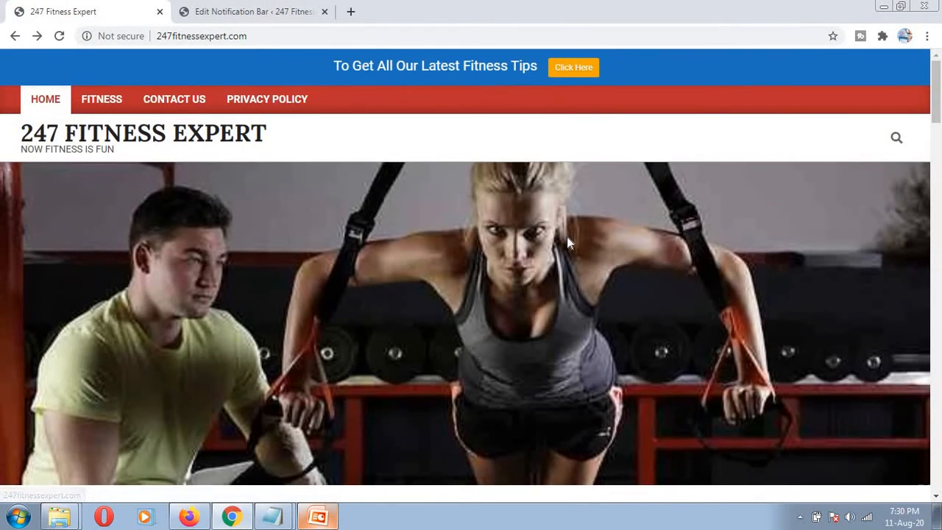
scroll(567, 239, "down", 5)
scroll(567, 243, "down", 15)
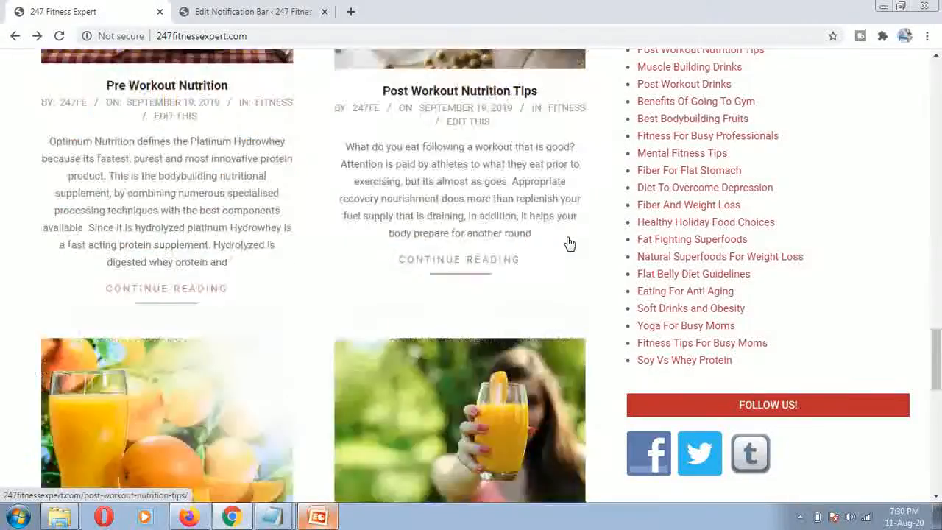
scroll(567, 243, "down", 4)
scroll(567, 243, "up", 10)
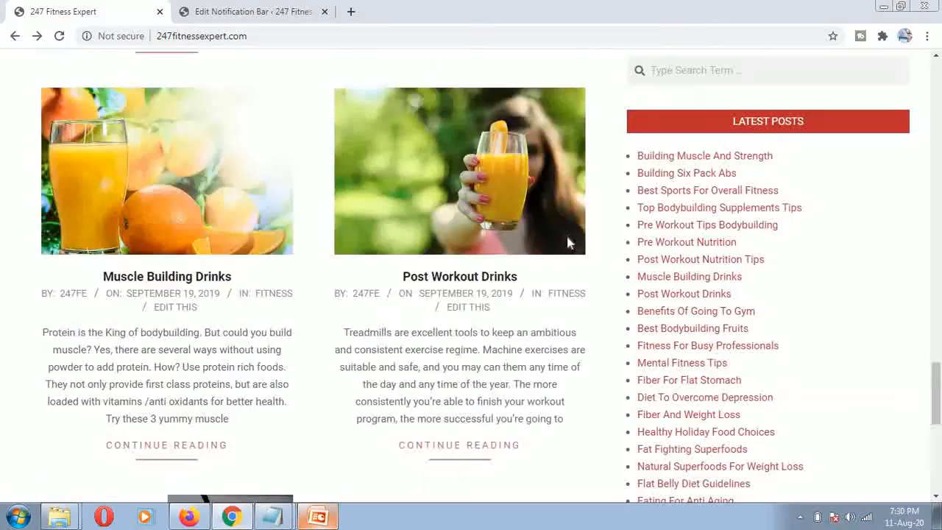
scroll(568, 243, "up", 12)
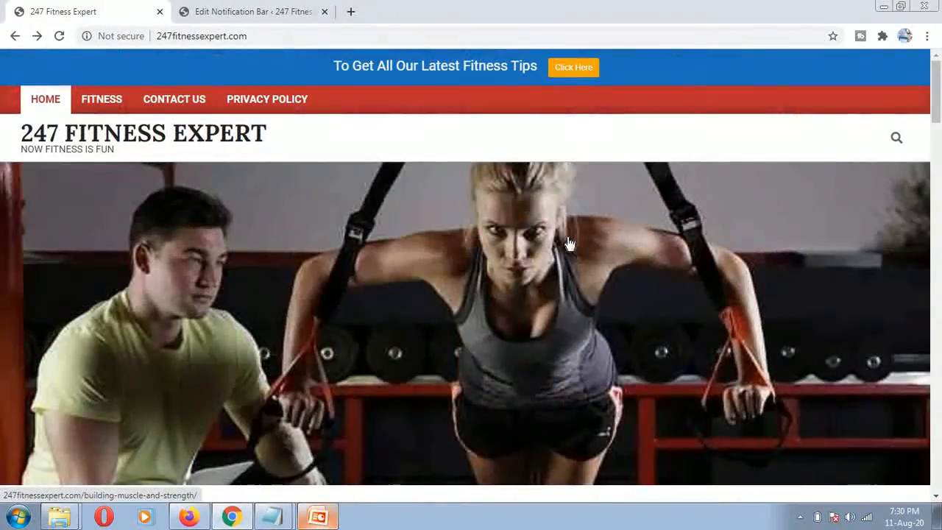
scroll(604, 327, "down", 10)
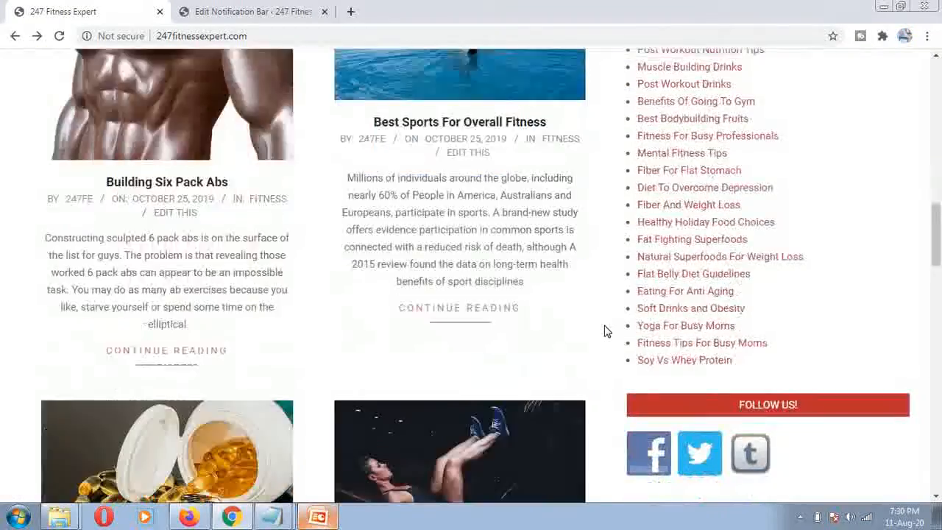
scroll(605, 330, "down", 8)
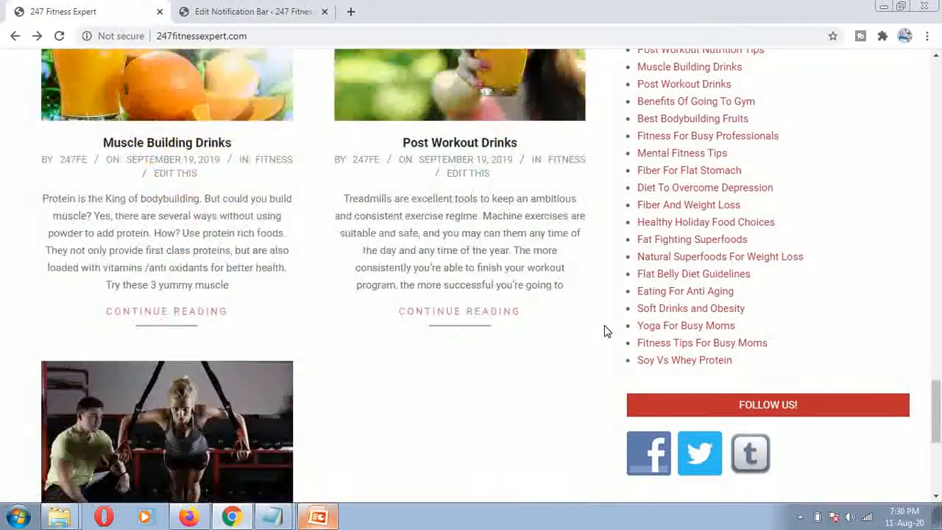
scroll(604, 331, "down", 3)
scroll(435, 190, "up", 10)
scroll(435, 189, "up", 15)
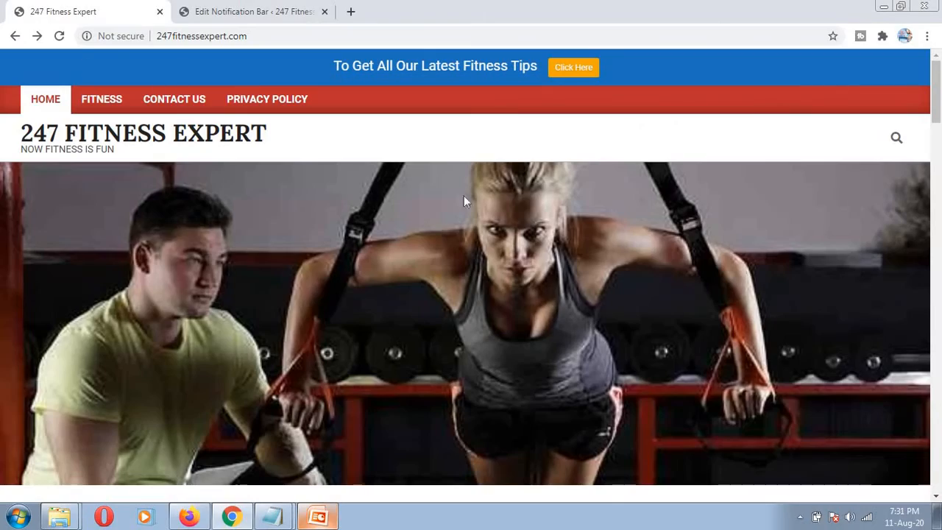
scroll(519, 213, "down", 15)
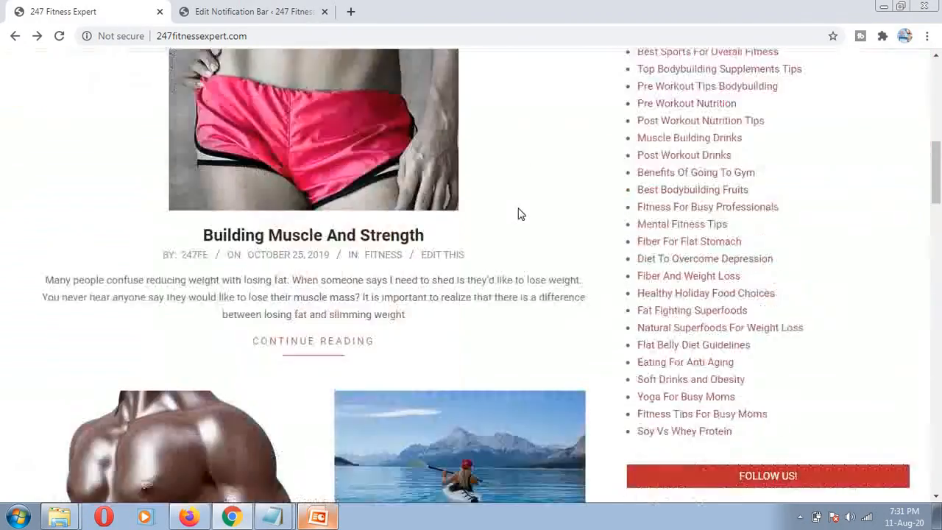
scroll(519, 213, "down", 10)
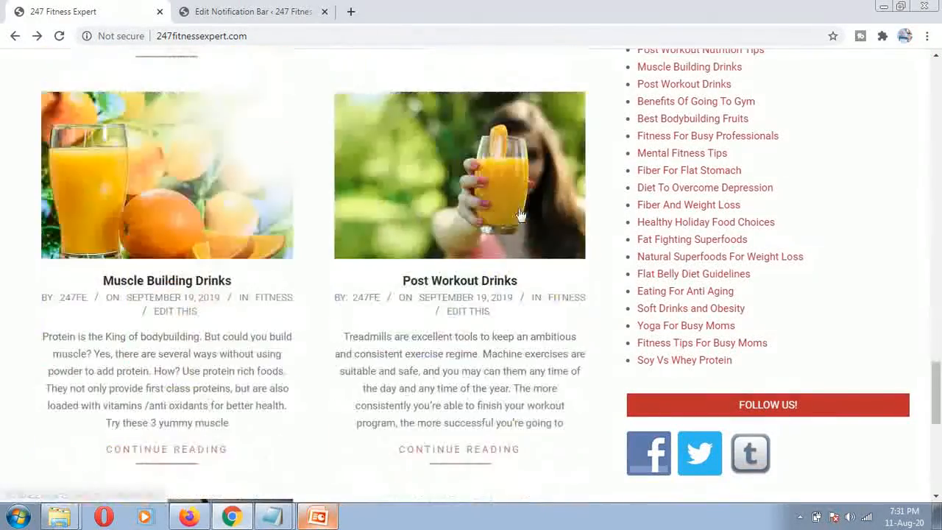
scroll(519, 213, "up", 20)
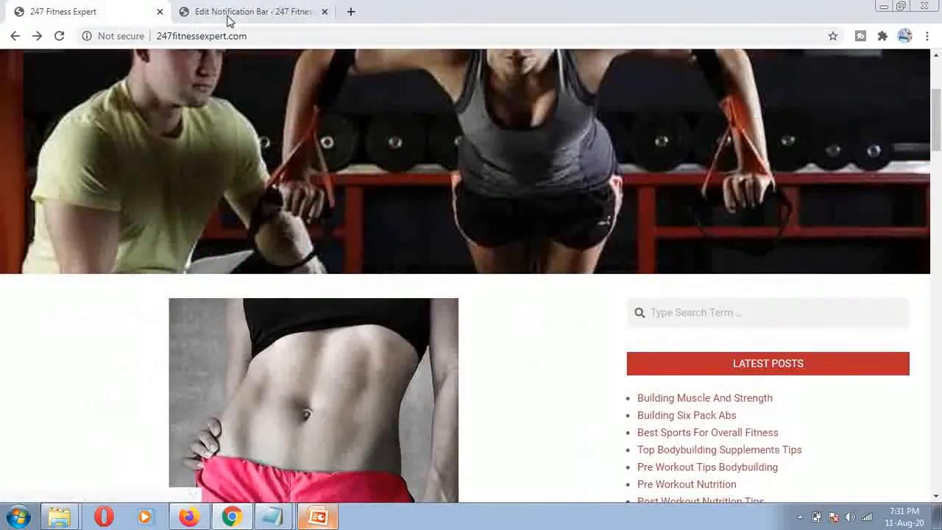
Return to the bar's general settings, set the Notification bar CSS position to Fixed and update the bar
left_click(228, 15)
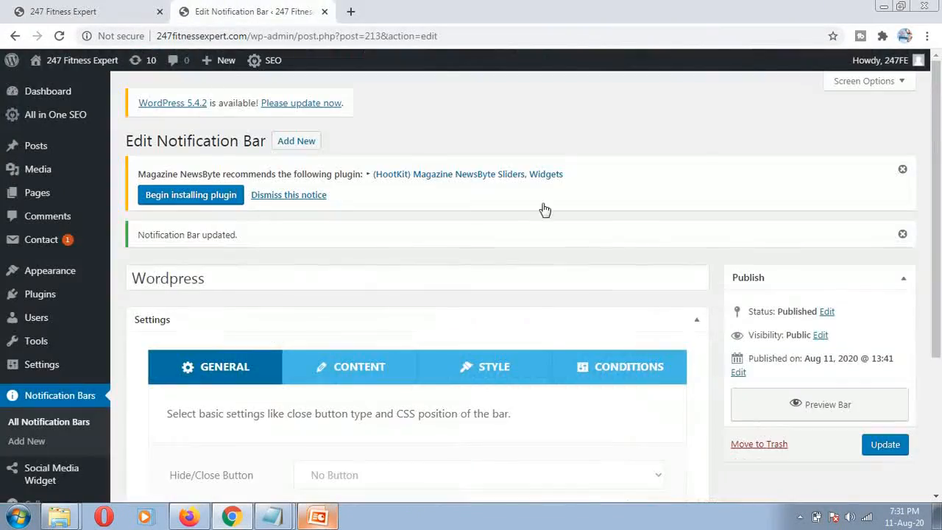
scroll(633, 258, "down", 3)
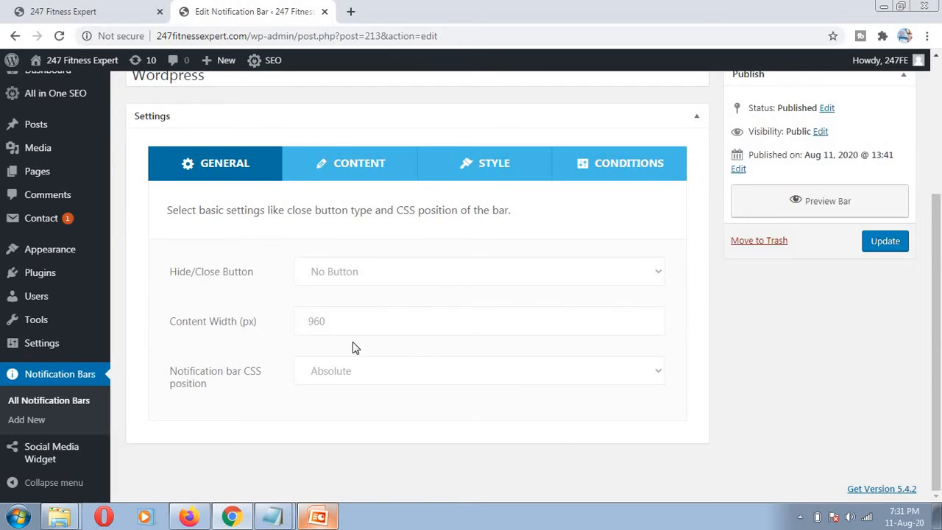
left_click(375, 321)
left_click(706, 390)
left_click(655, 372)
left_click(335, 396)
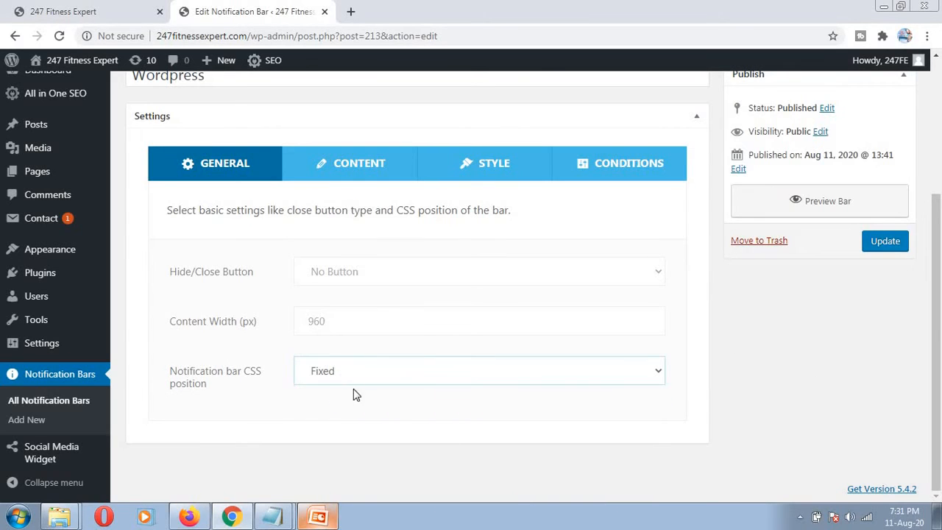
left_click(884, 239)
left_click(887, 248)
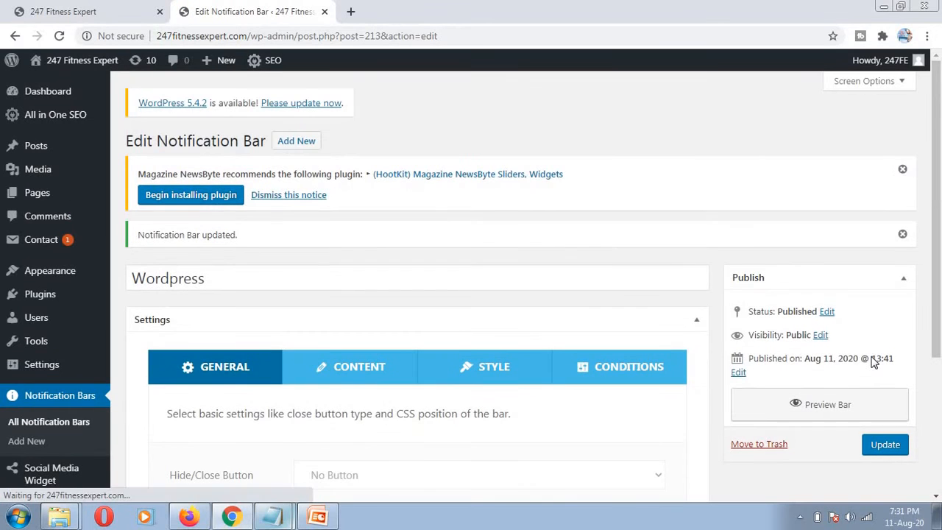
Review the bar's display conditions and examine the bar on the home page and the Post Workout Nutrition Tips and Mental Fitness Tips posts
scroll(532, 315, "down", 3)
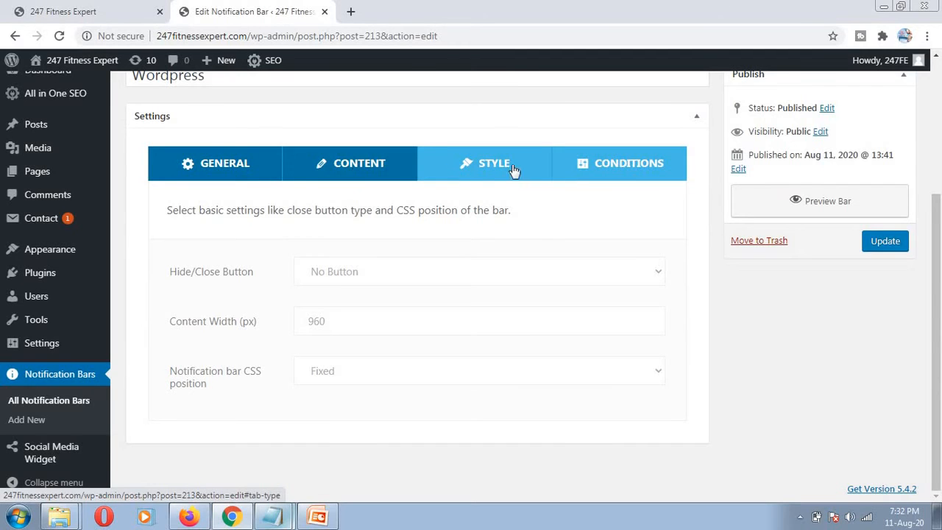
left_click(617, 177)
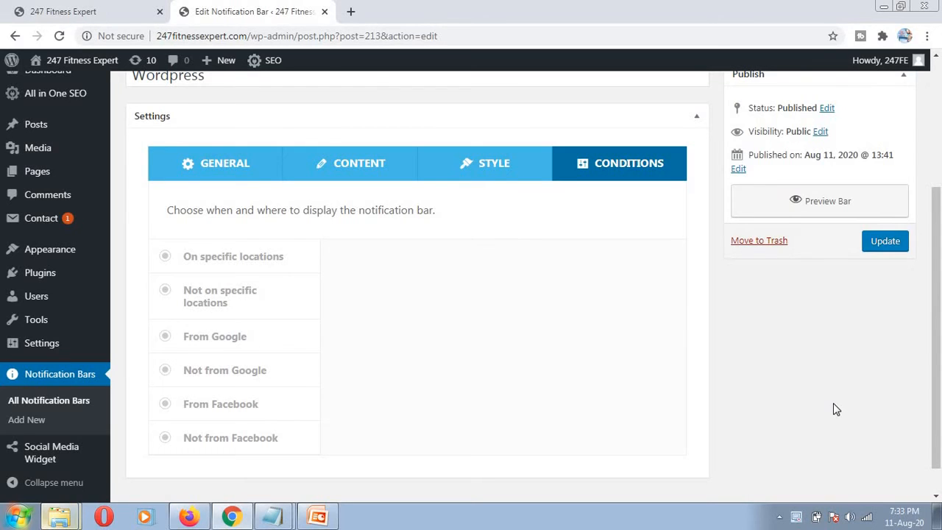
left_click(166, 11)
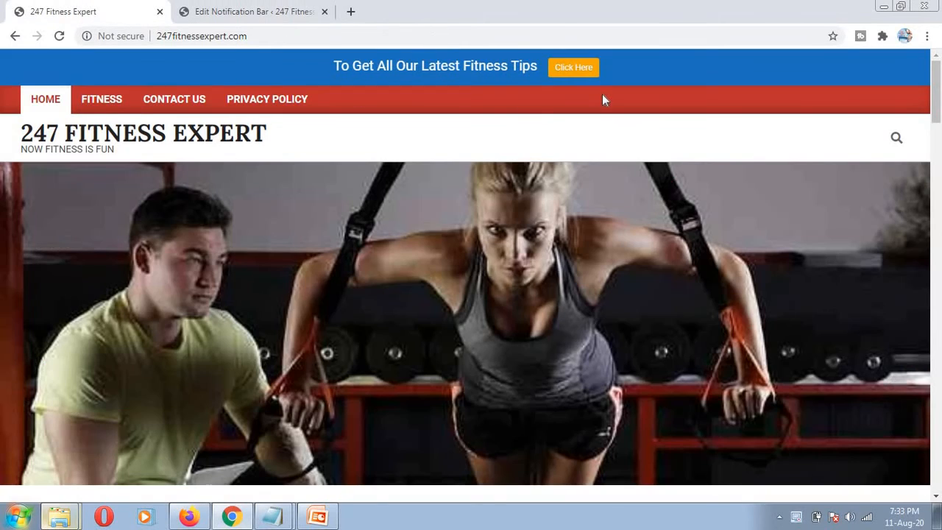
scroll(457, 331, "down", 5)
scroll(632, 402, "down", 1)
left_click(705, 305)
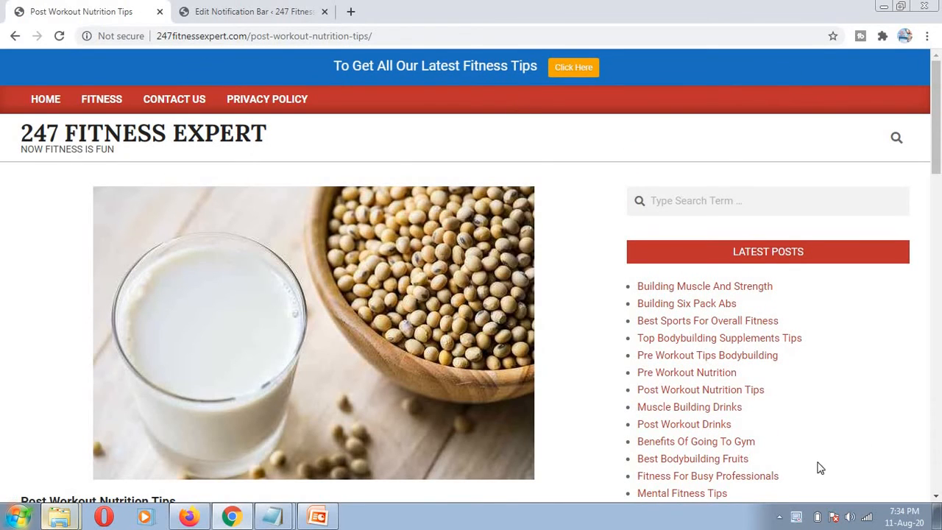
scroll(810, 318, "down", 3)
left_click(680, 287)
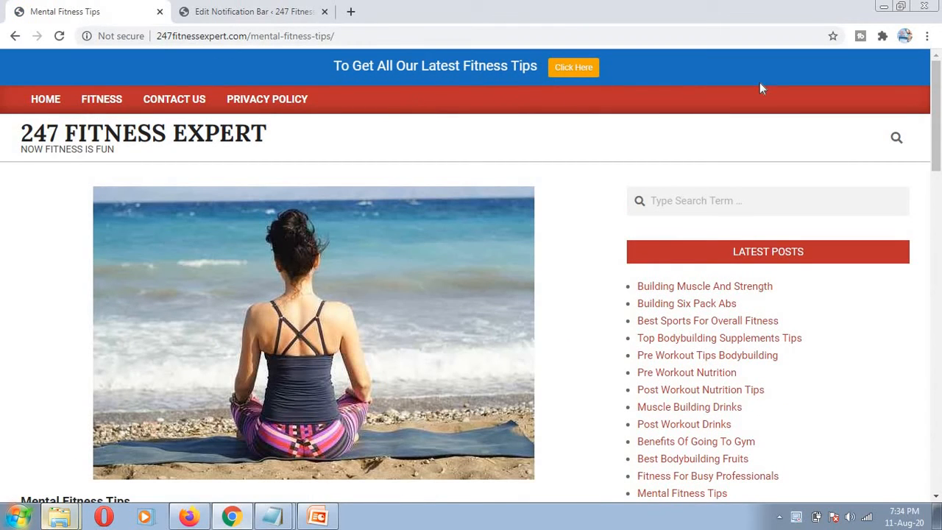
left_click(207, 12)
left_click(81, 11)
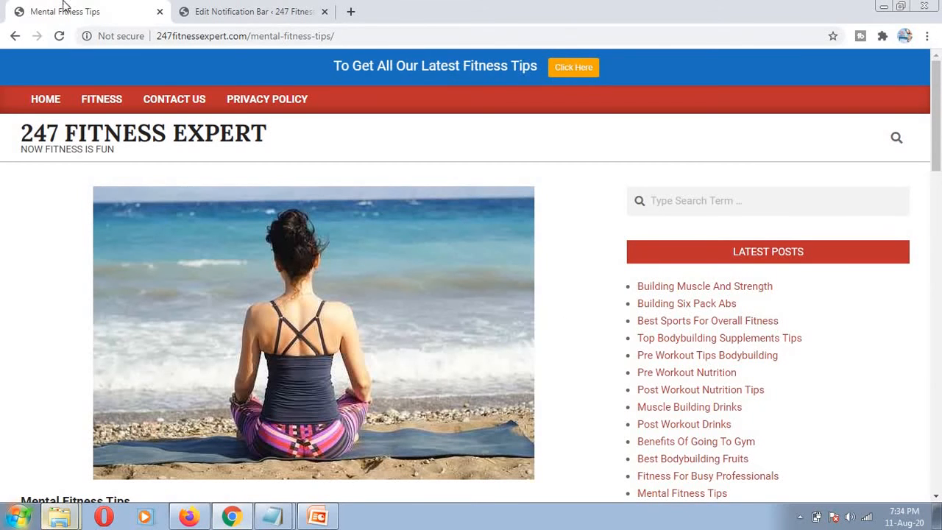
left_click(247, 14)
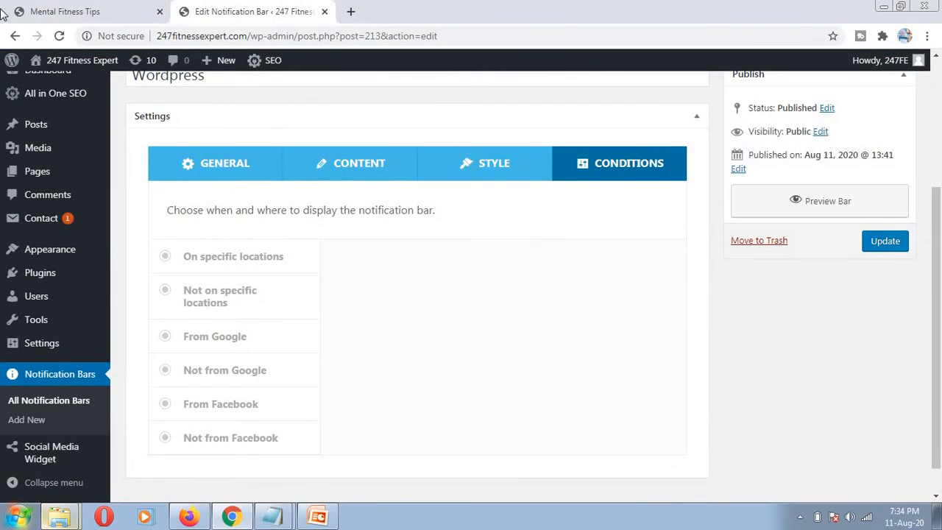
left_click(46, 15)
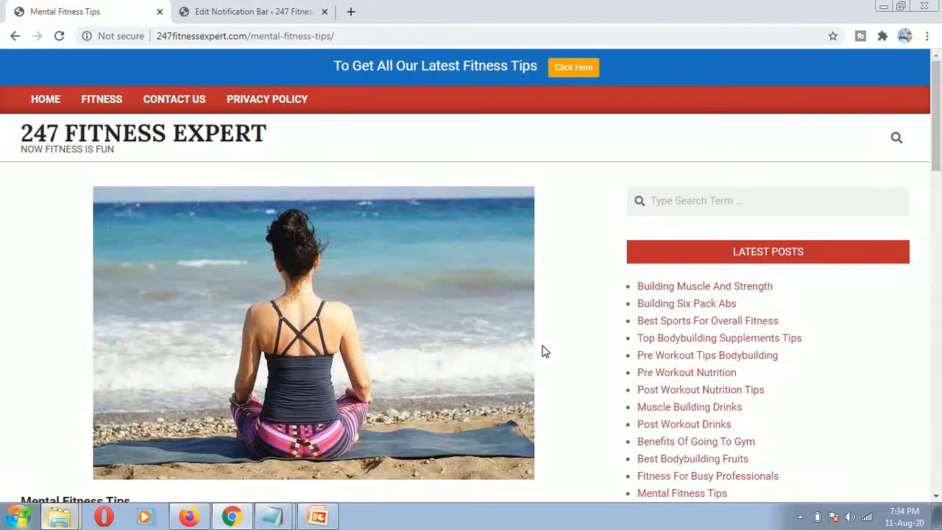
Enable the On specific locations condition with only Homepage selected and update the notification bar
left_click(253, 11)
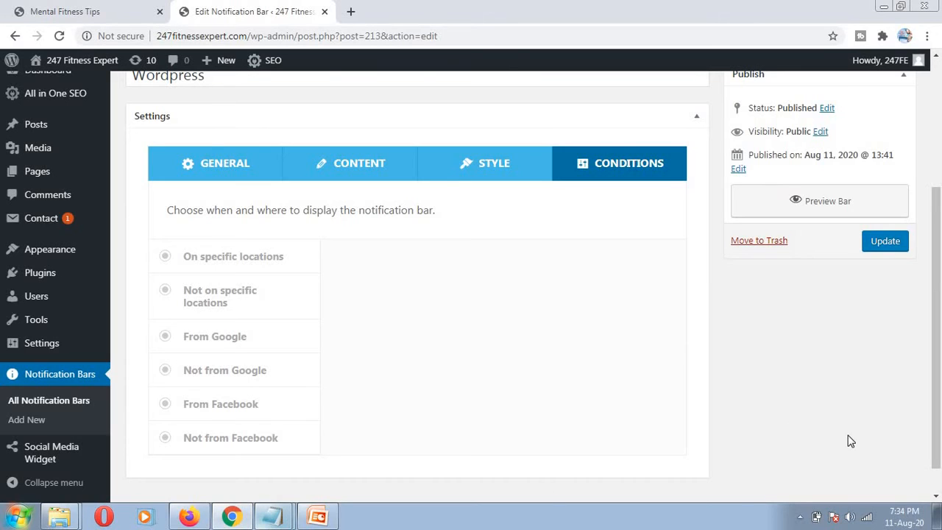
left_click(264, 265)
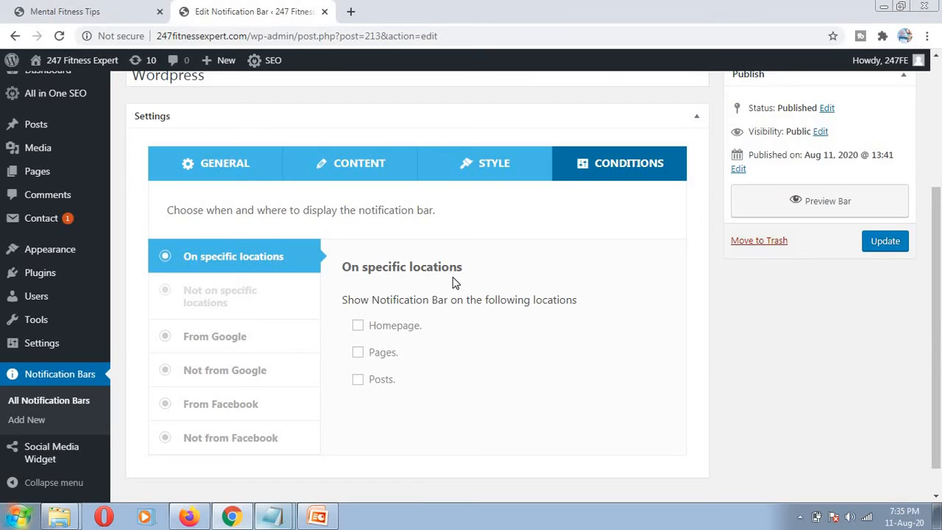
left_click(358, 326)
left_click(357, 353)
left_click(358, 380)
left_click(358, 357)
left_click(358, 381)
left_click(888, 243)
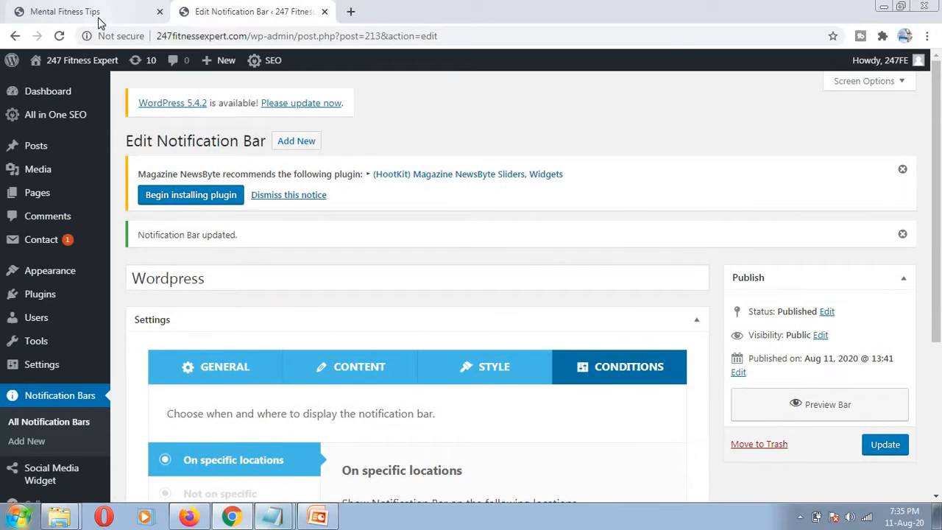
Reload the Mental Fitness Tips post and visit the home page to check where the notification bar is displayed
left_click(129, 15)
left_click(363, 46)
key("Return")
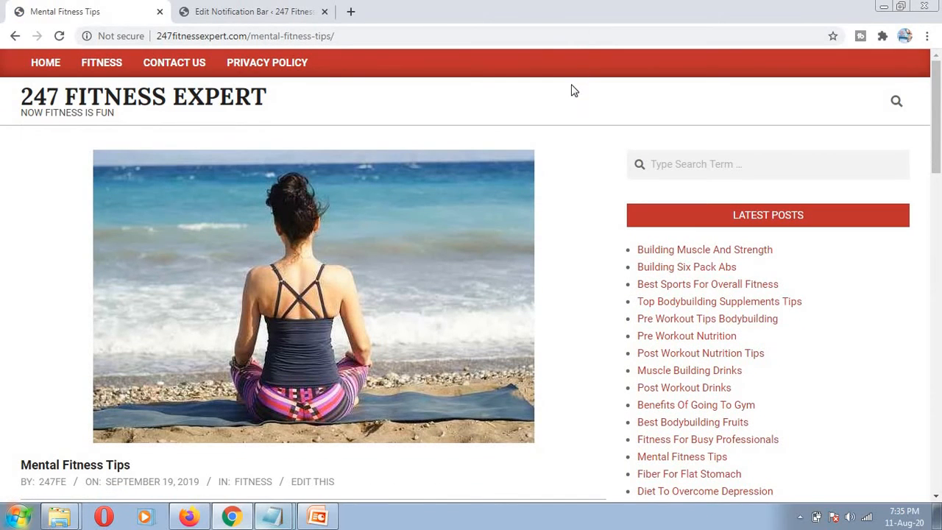
left_click(46, 65)
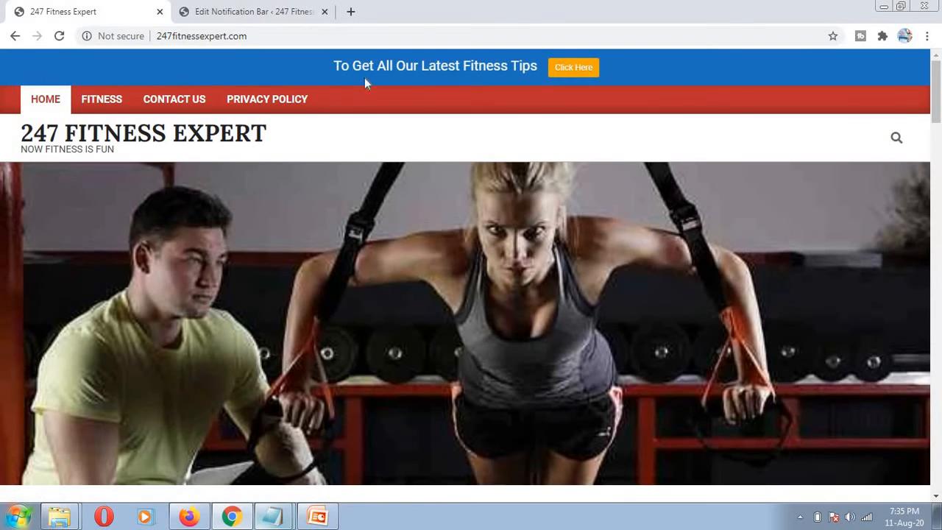
Enable the From Google and From Facebook display conditions and deselect the Homepage location
left_click(263, 18)
scroll(562, 445, "down", 2)
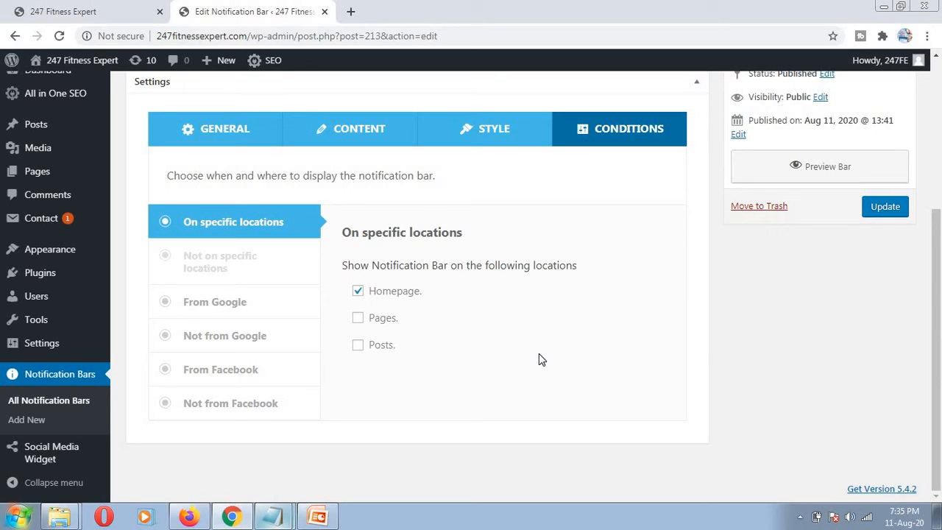
left_click(244, 306)
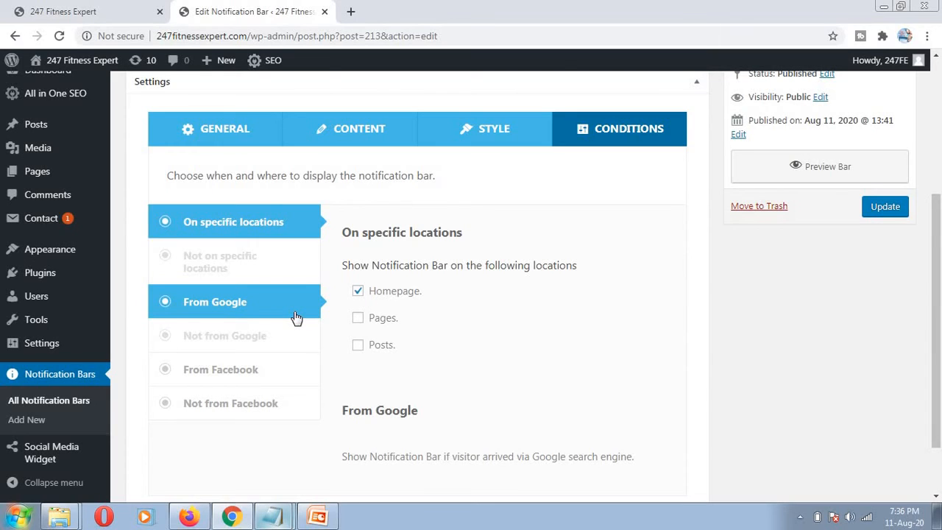
left_click(358, 294)
left_click(245, 377)
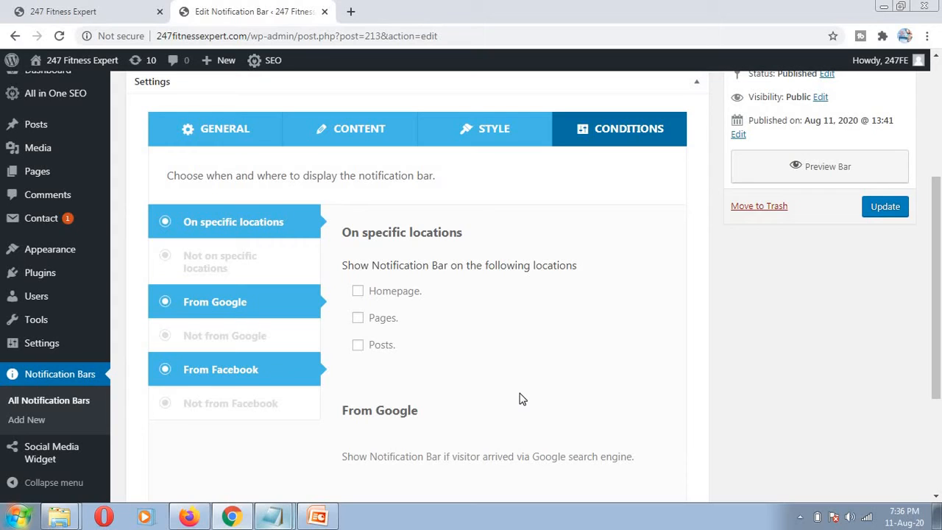
Switch the On specific locations condition off and back on
left_click(219, 224)
left_click(219, 224)
left_click(206, 228)
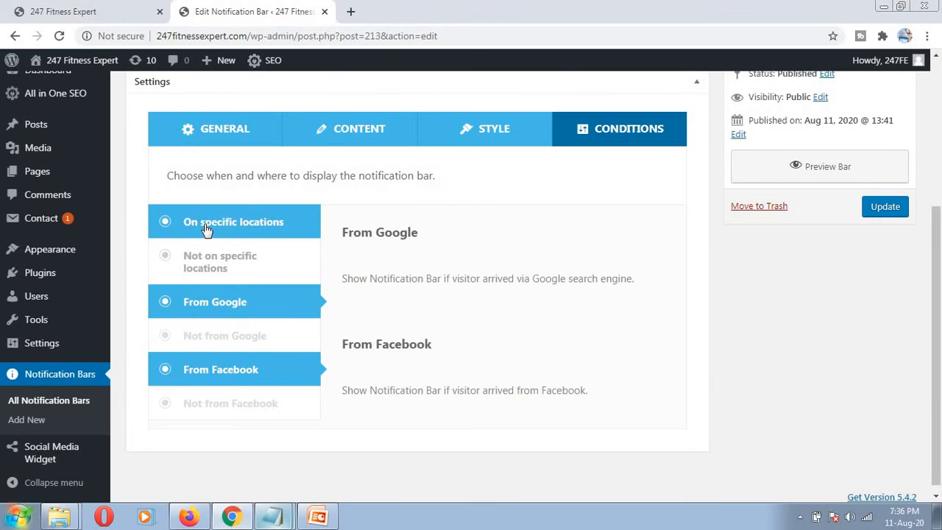
left_click(206, 229)
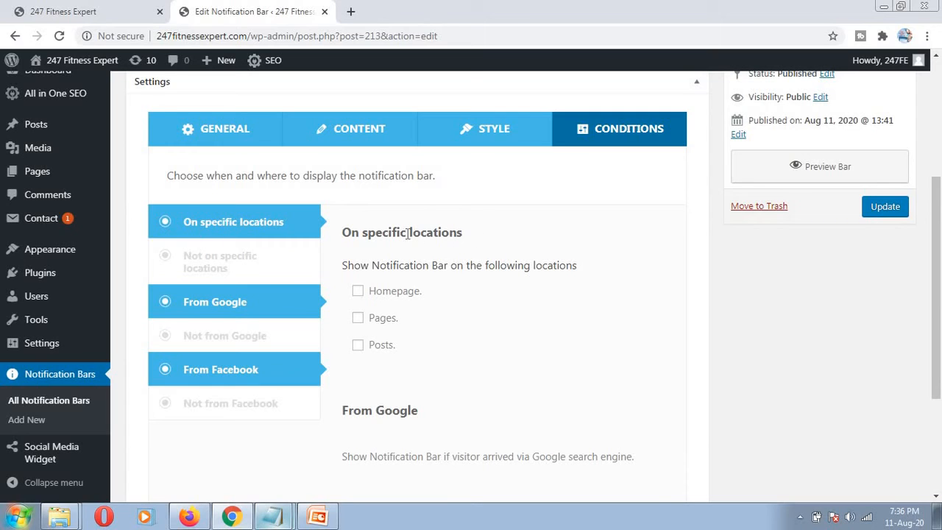
triple_click(335, 232)
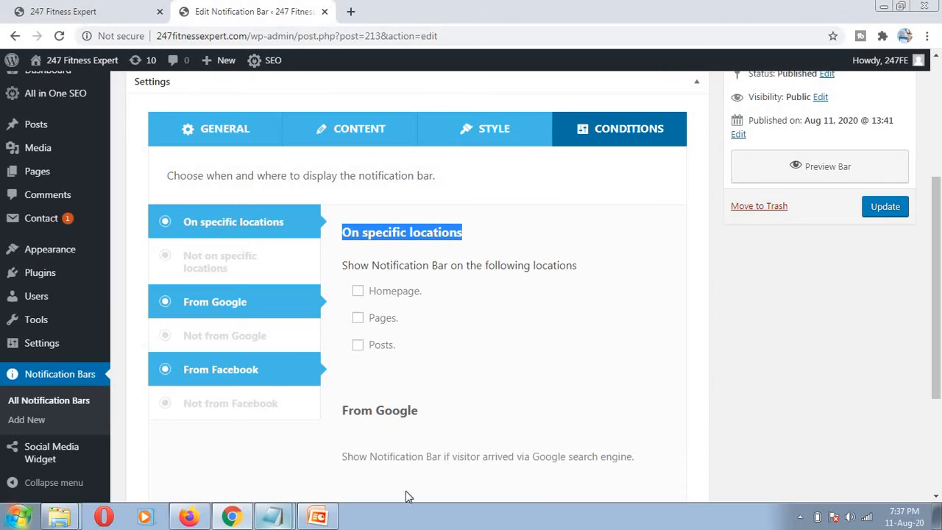
left_click(834, 411)
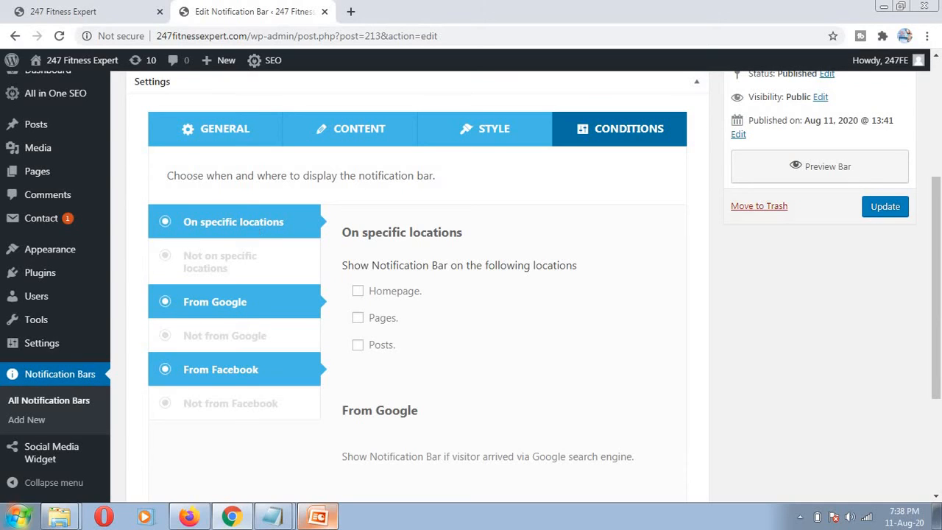
Update the notification bar with the chosen conditions and open the list of all notification bars
left_click(876, 211)
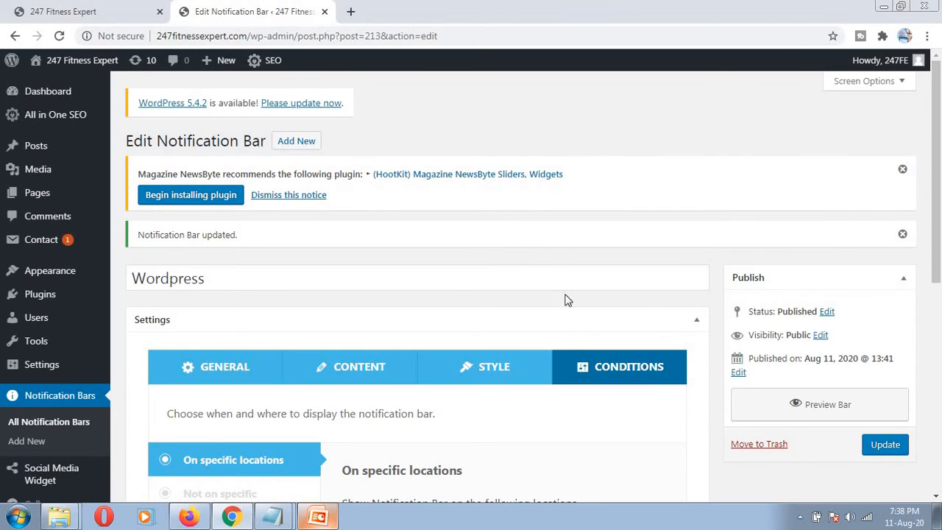
scroll(552, 273, "down", 1)
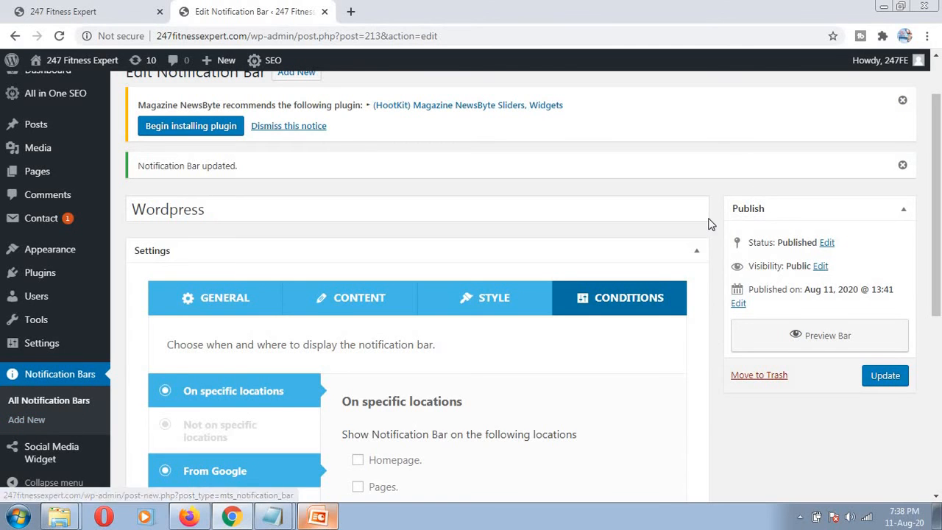
scroll(694, 182, "up", 1)
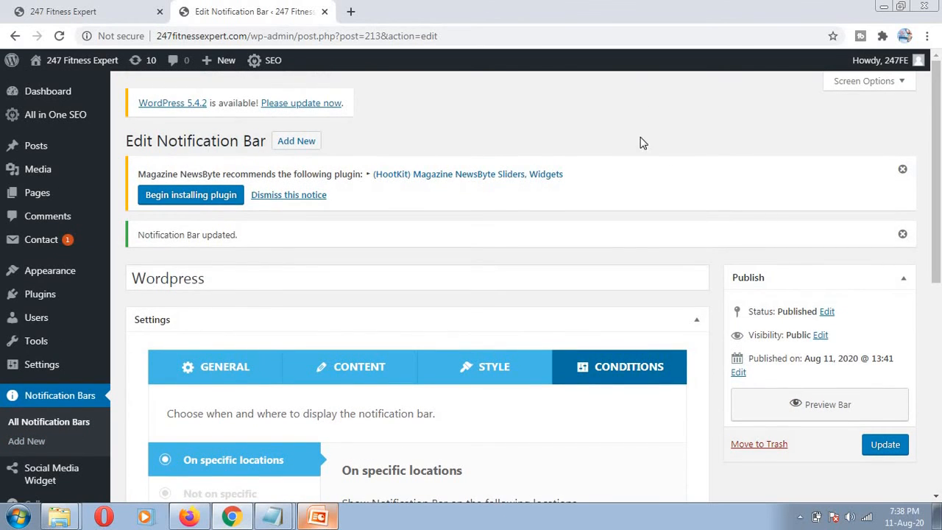
scroll(641, 142, "down", 3)
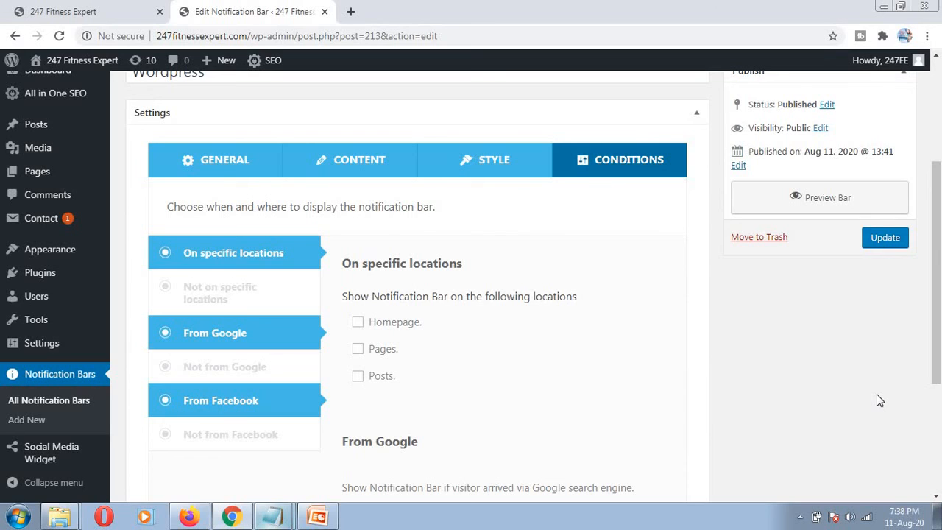
left_click(40, 409)
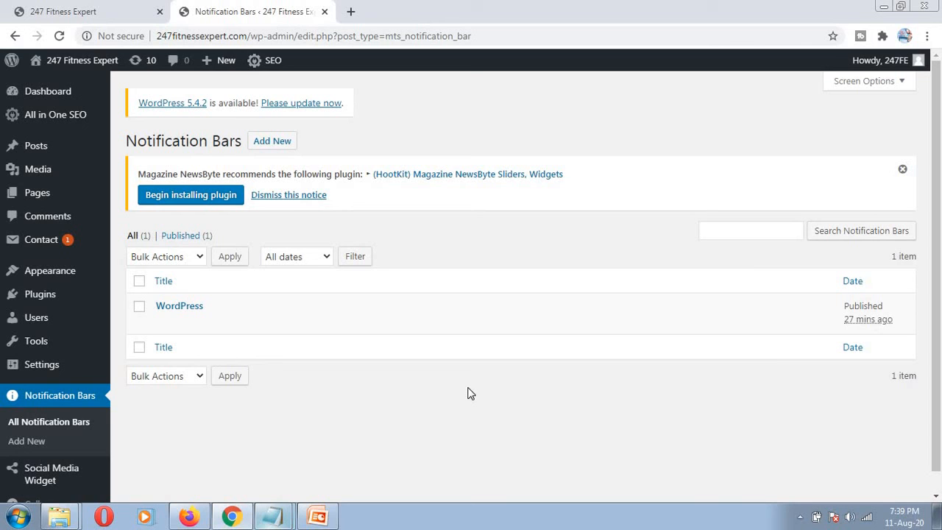
Check the bar on the site's home page and its entry in the notification bars list
left_click(59, 12)
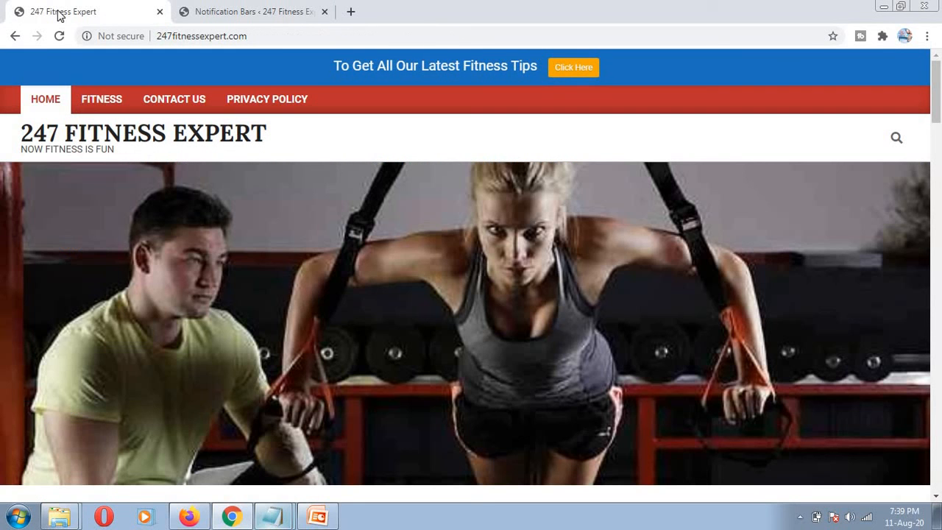
left_click(248, 10)
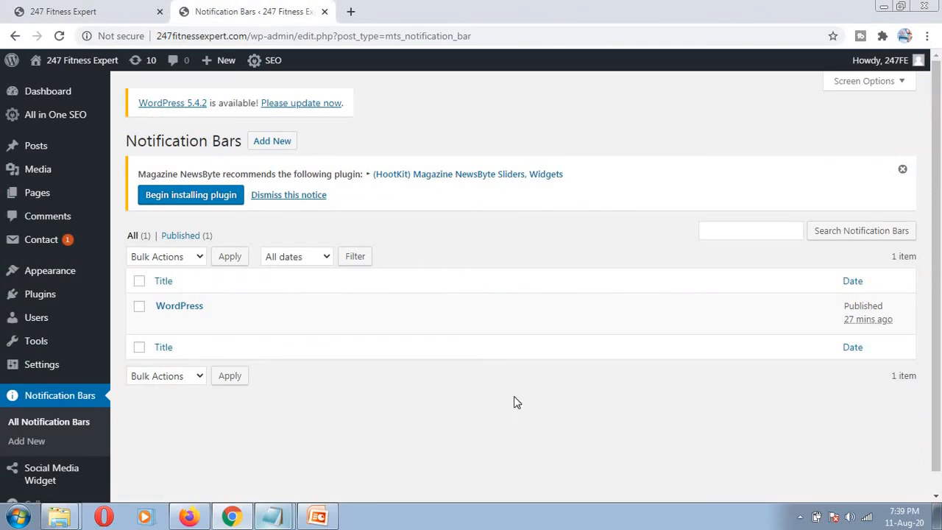
mouse_move(170, 326)
left_click(73, 15)
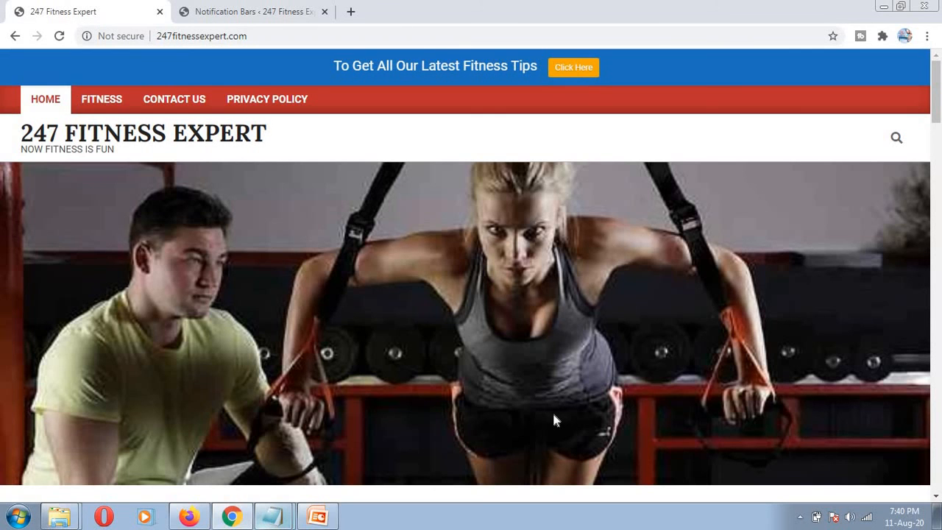